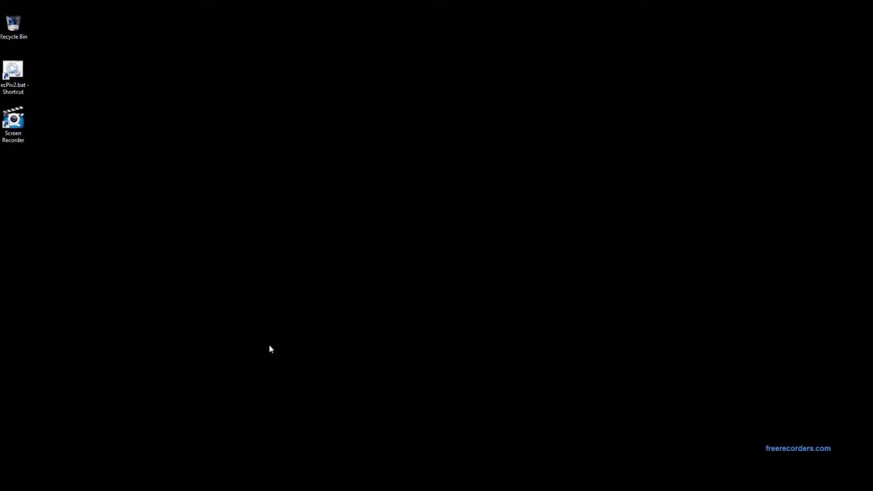
- Launch TecPIV and set a new folder named test on the Desktop as the project directory
double_click(15, 76)
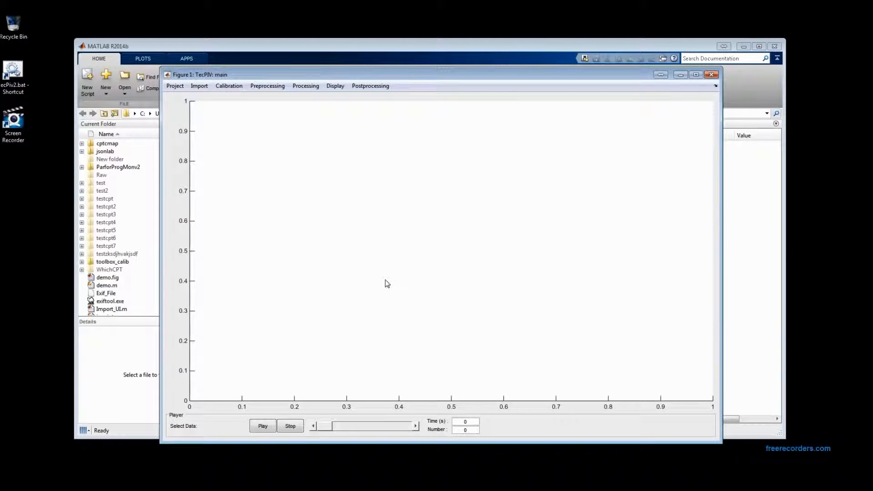
left_click(175, 86)
left_click(187, 109)
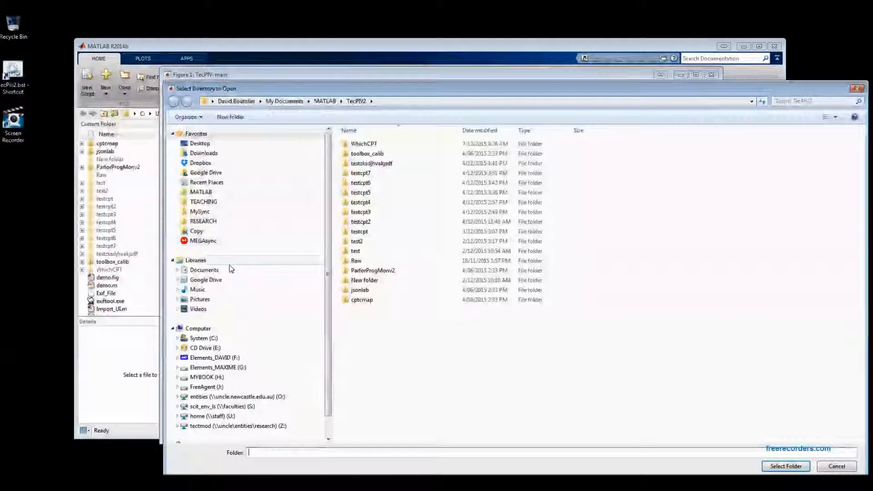
left_click(228, 143)
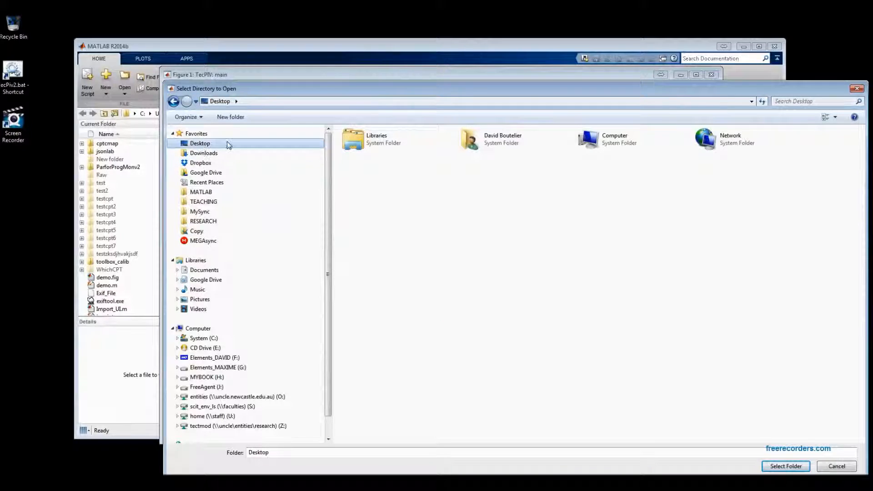
left_click(226, 119)
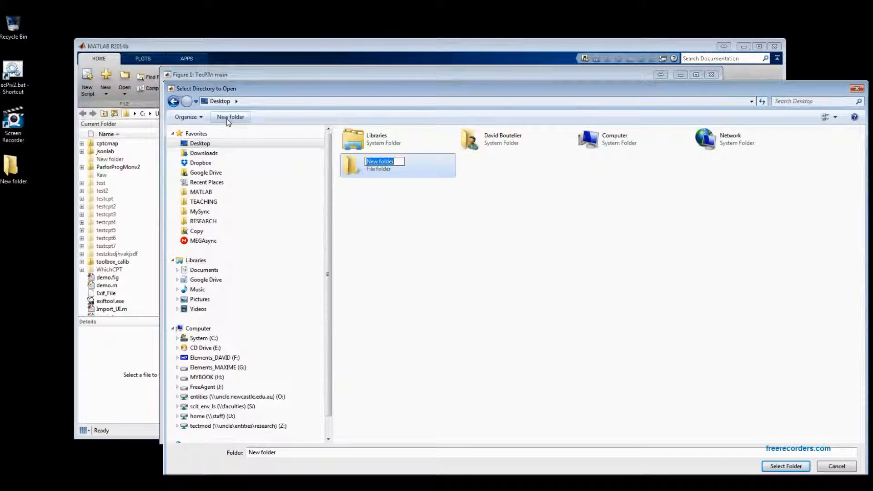
type("test")
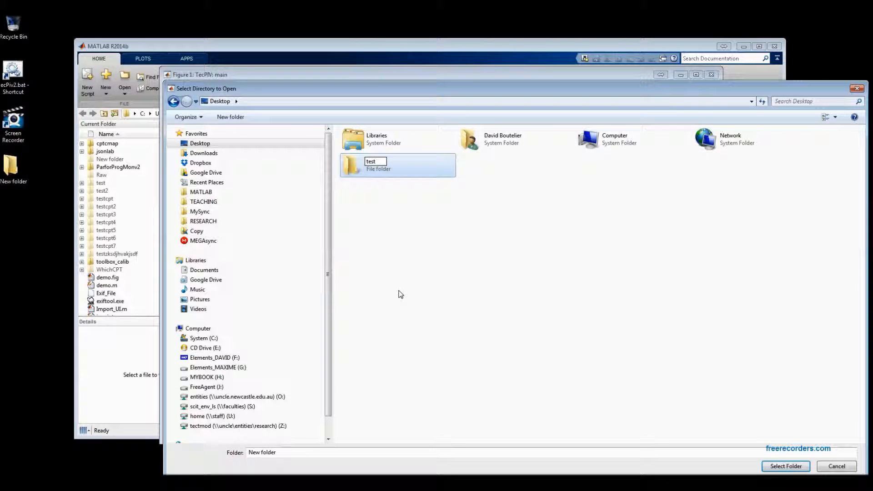
key("Return")
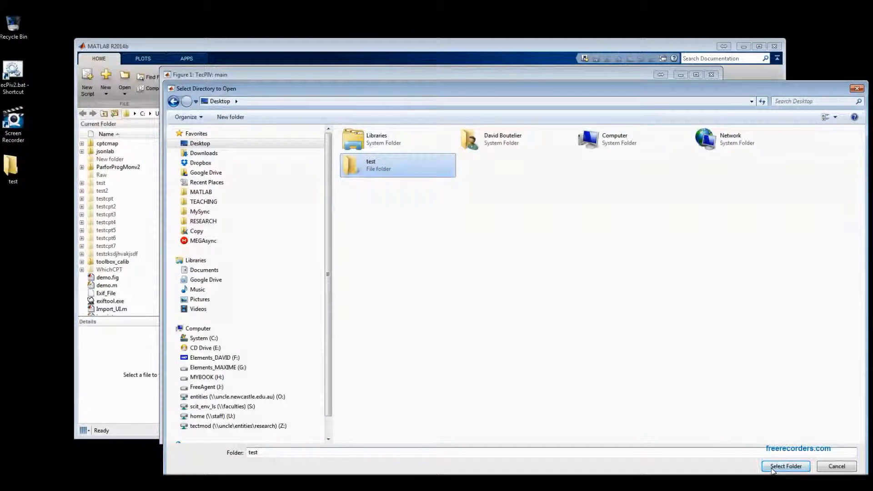
left_click(786, 466)
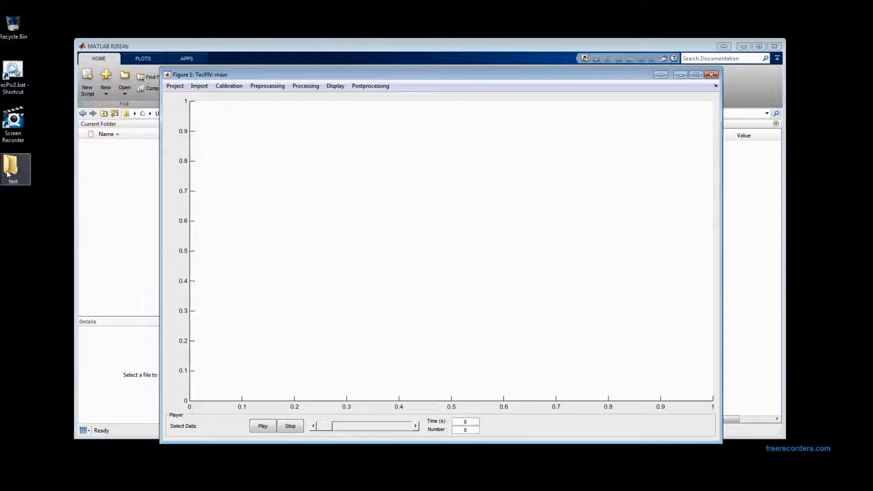
- Import the DNG experiment frames DSC_6535 to DSC_6540 from the RAW/MH7 folder on the G: drive
left_click(199, 89)
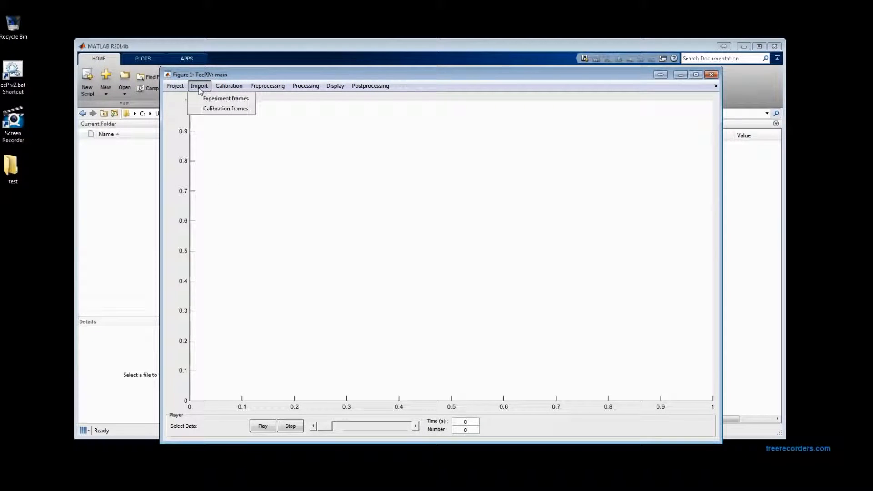
left_click(212, 98)
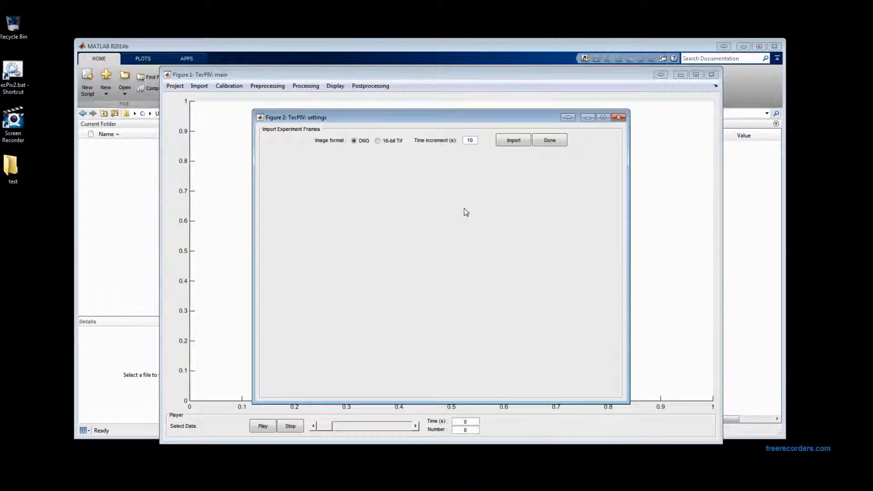
left_click(515, 142)
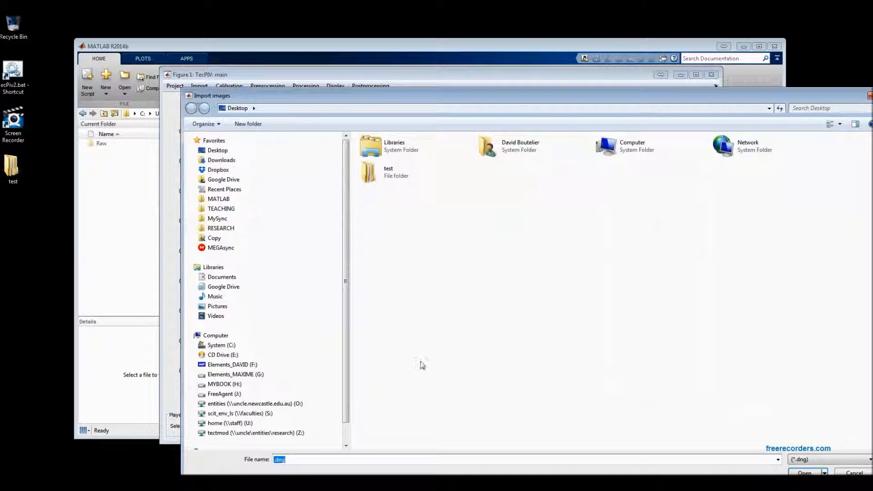
left_click_drag(424, 96, 341, 56)
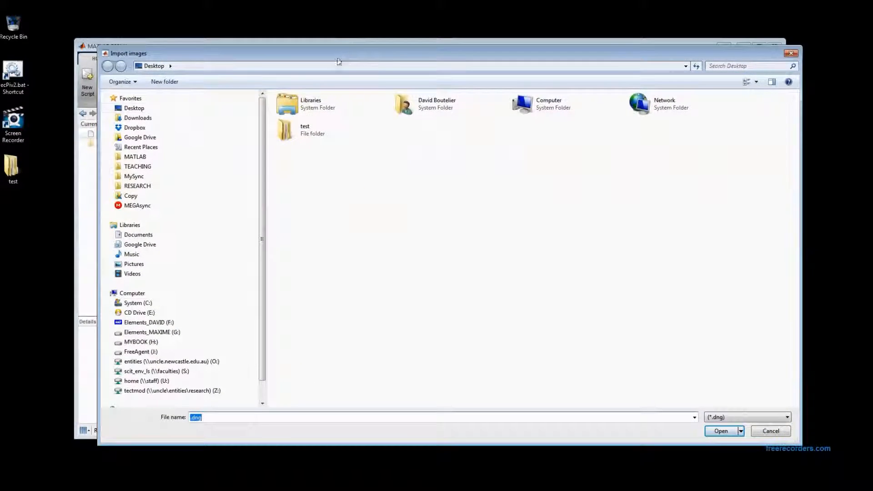
left_click(150, 332)
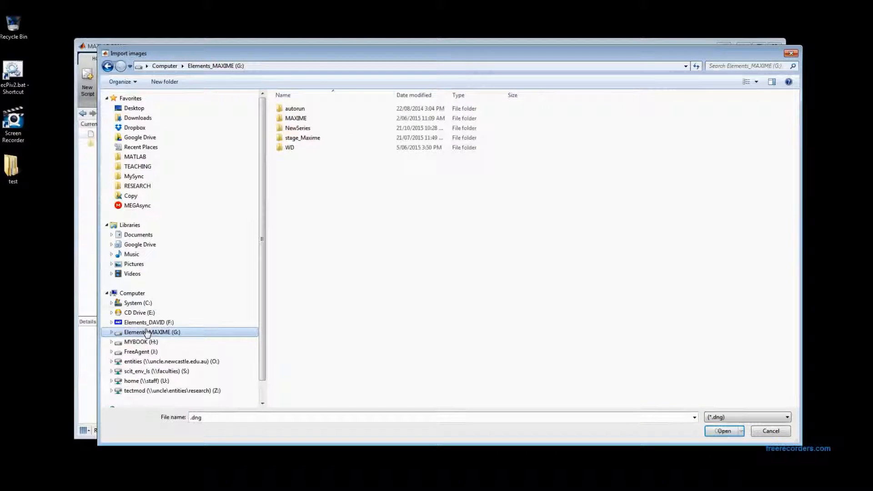
double_click(291, 120)
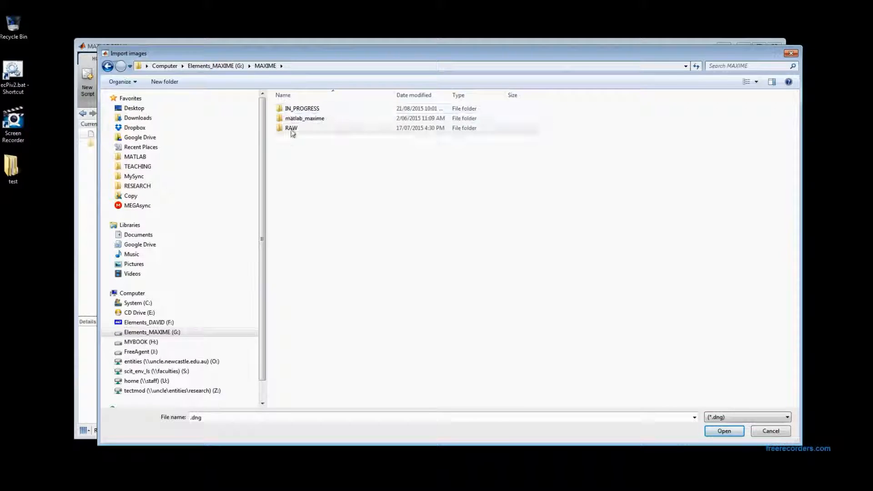
double_click(292, 129)
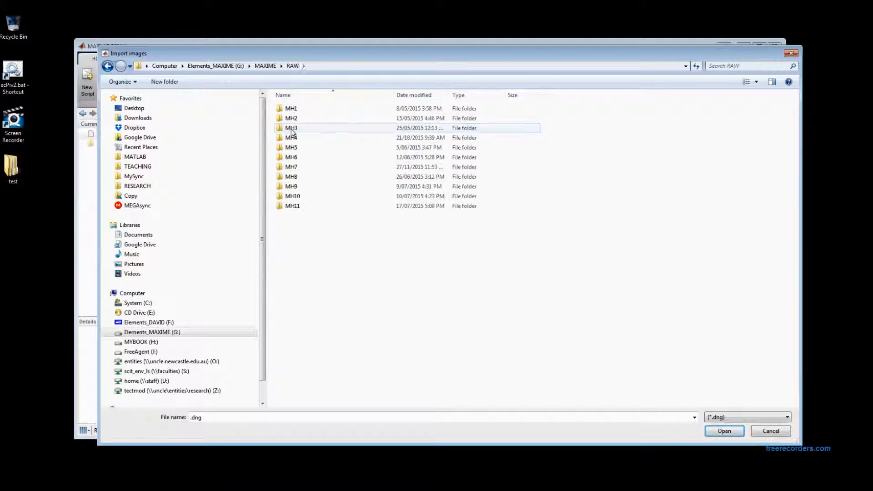
double_click(290, 167)
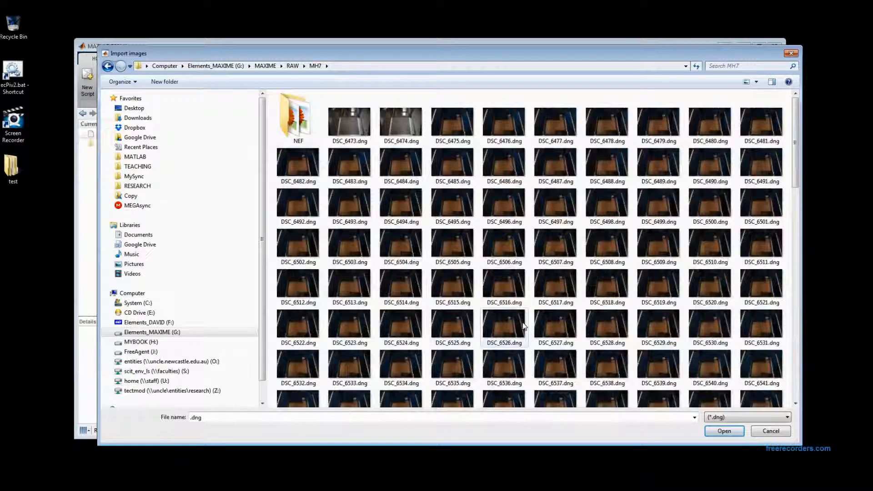
left_click_drag(415, 63, 396, 47)
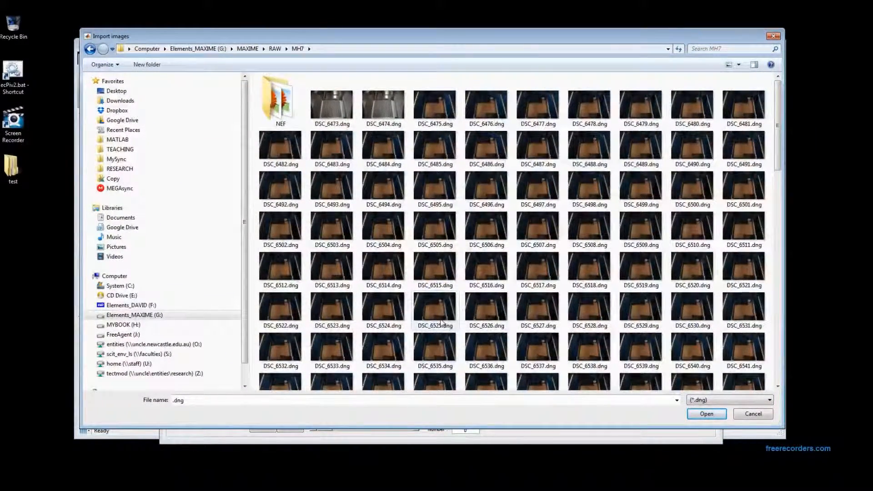
left_click(435, 361)
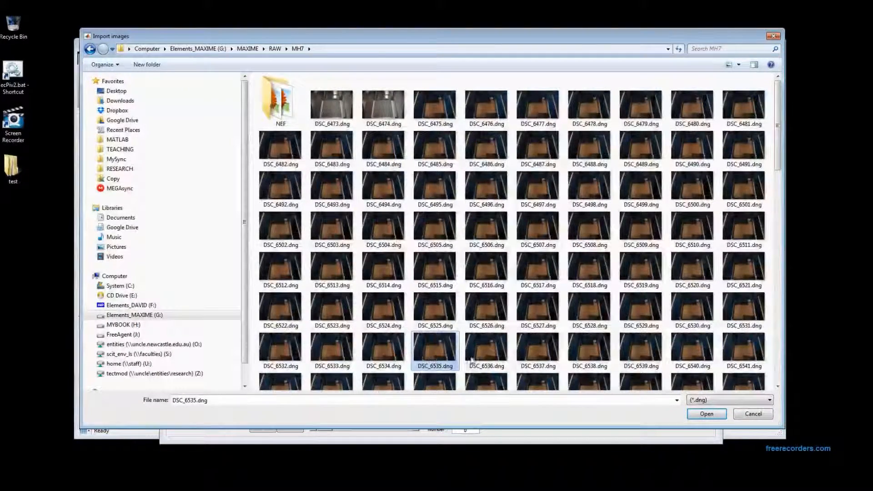
left_click(690, 352, "shift")
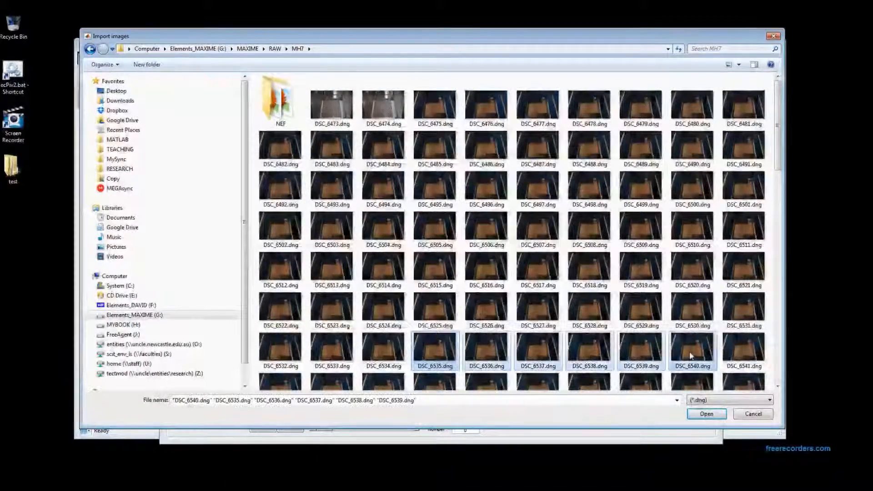
left_click(705, 414)
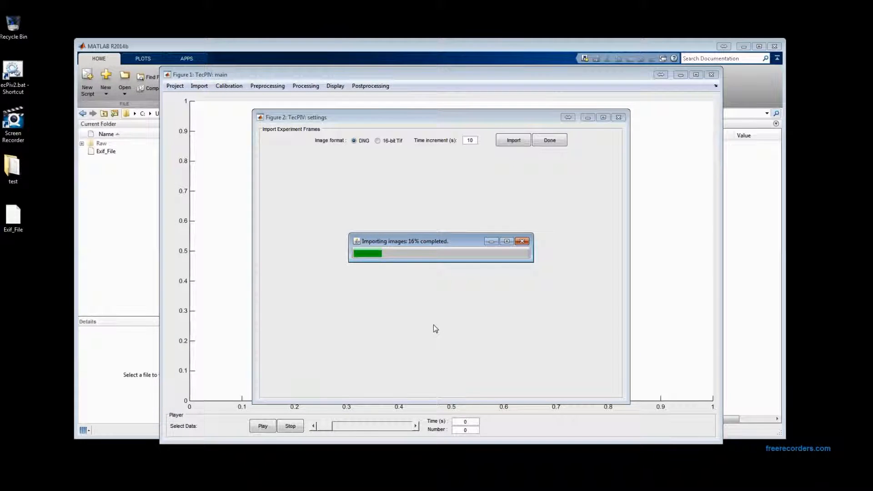
- Open the test project folder in a smaller window beside TecPIV and look inside its Raw subfolder
double_click(13, 168)
left_click_drag(442, 72, 225, 146)
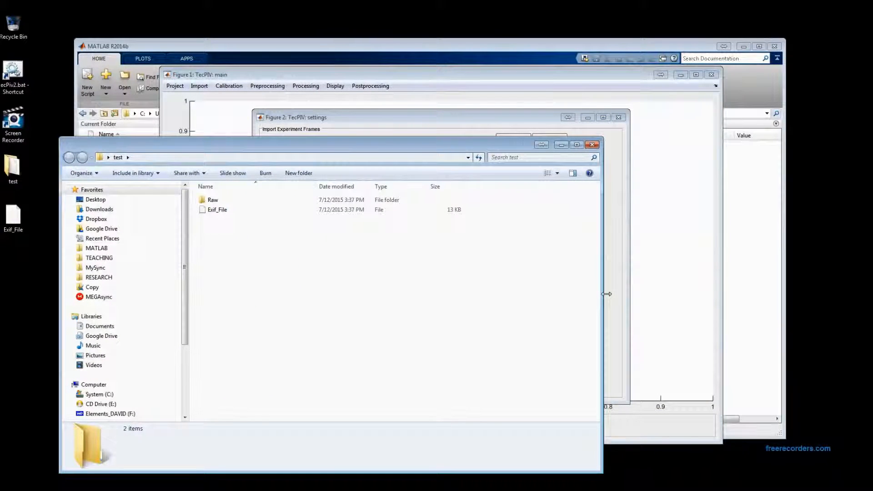
left_click_drag(603, 295, 398, 309)
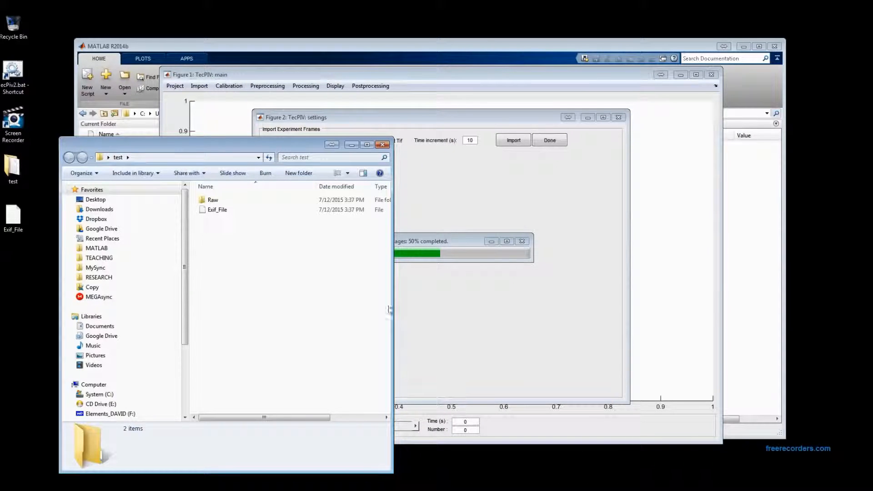
left_click_drag(156, 143, 135, 130)
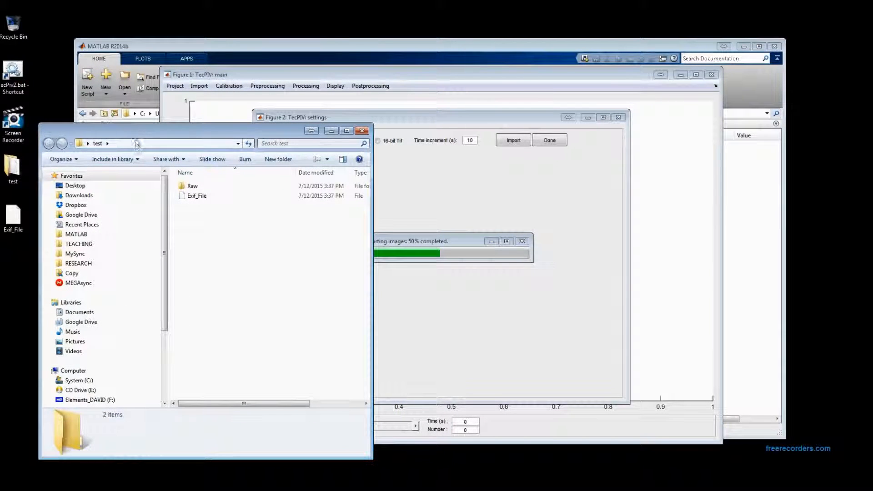
double_click(190, 187)
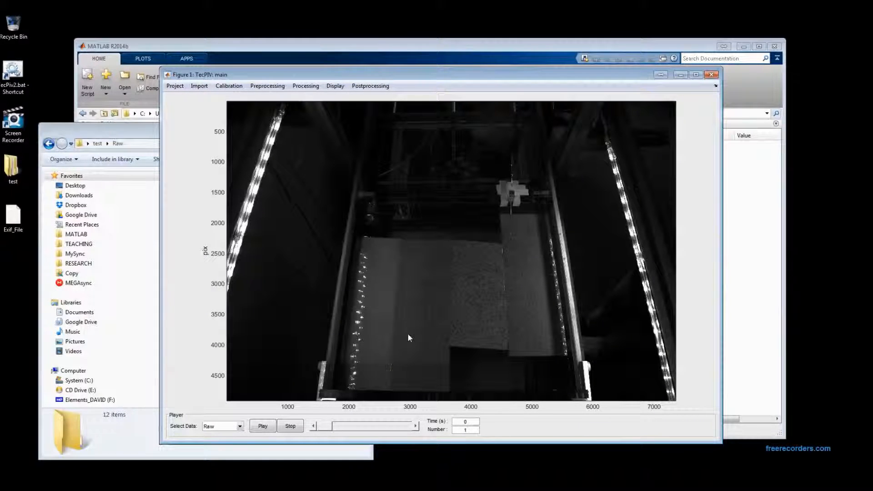
- Import DSC_6474.dng from the RAW/MH7 folder on the G: drive as the calibration frame
left_click(201, 87)
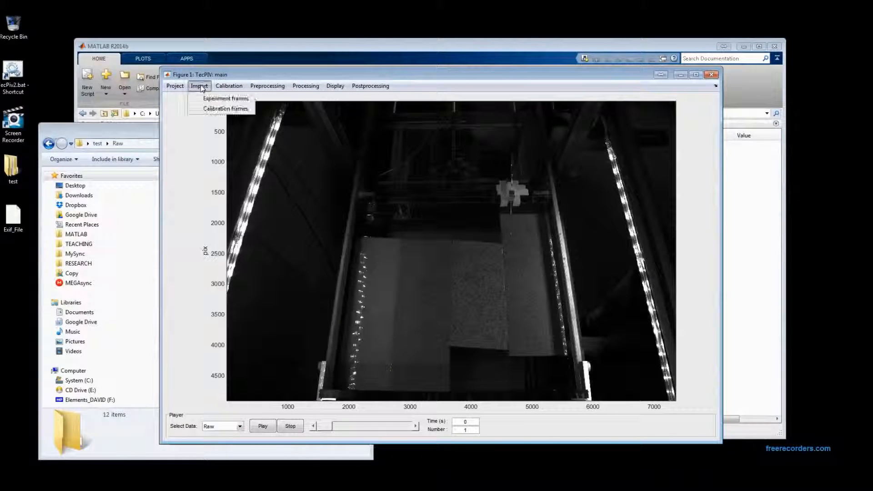
left_click(216, 110)
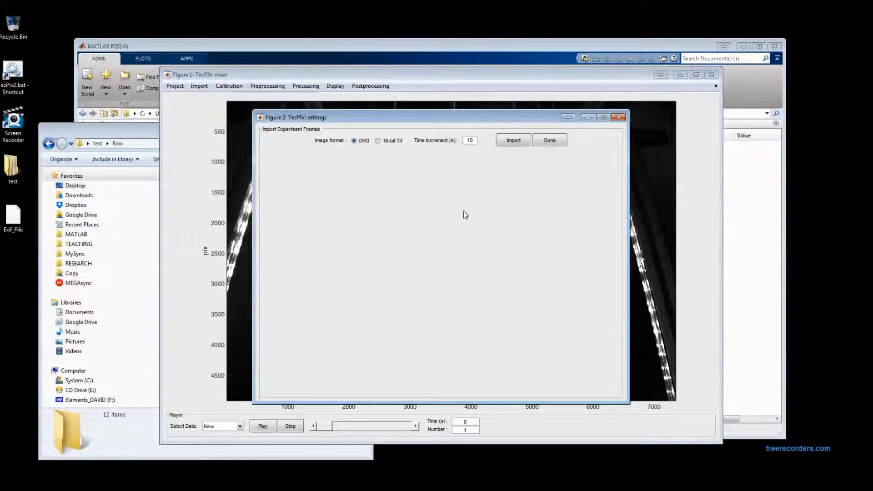
left_click(514, 141)
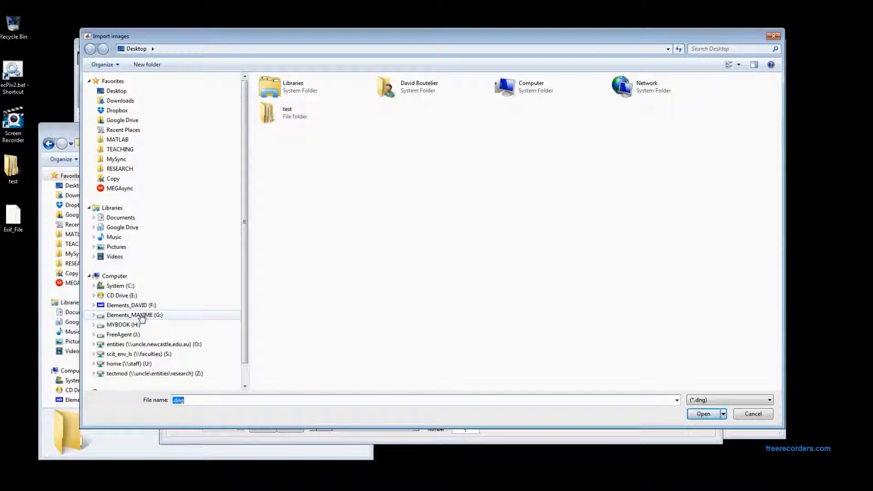
left_click(138, 316)
double_click(275, 101)
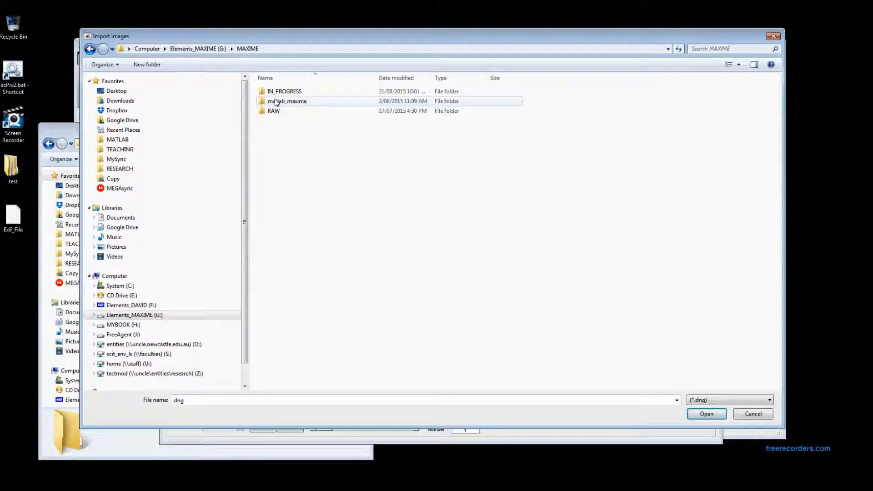
double_click(273, 111)
double_click(279, 153)
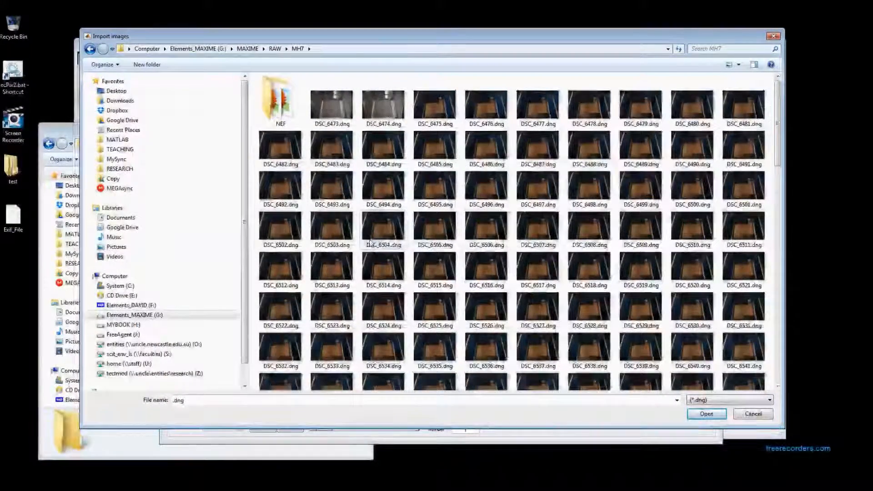
left_click(383, 116)
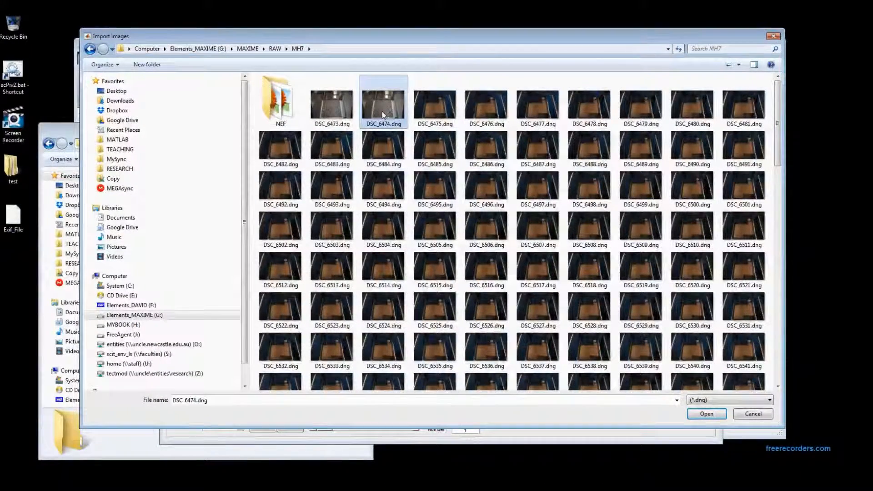
left_click(706, 414)
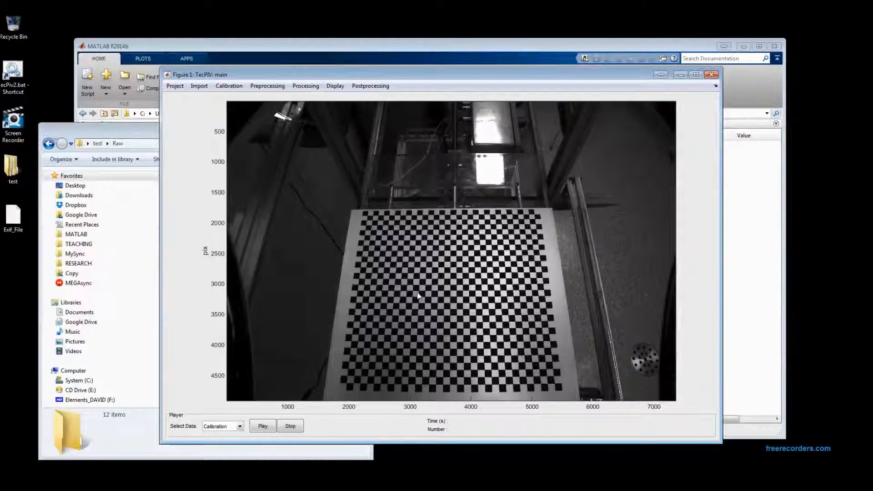
- Start control point extraction for the calibration board with 30 squares along the X axis and 28 along the Y axis
left_click(226, 86)
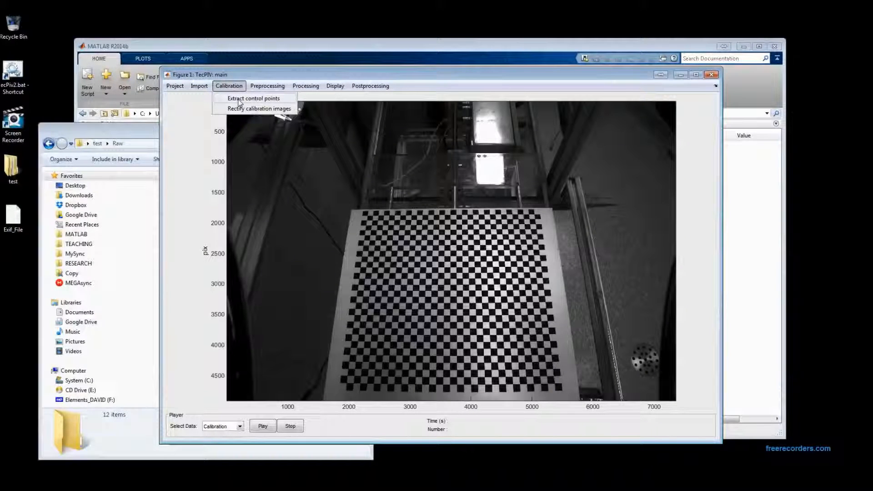
left_click(240, 99)
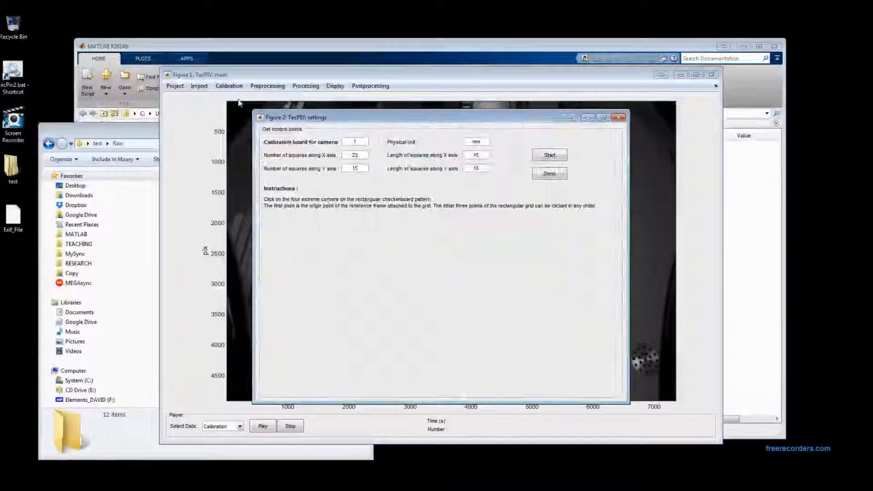
double_click(358, 156)
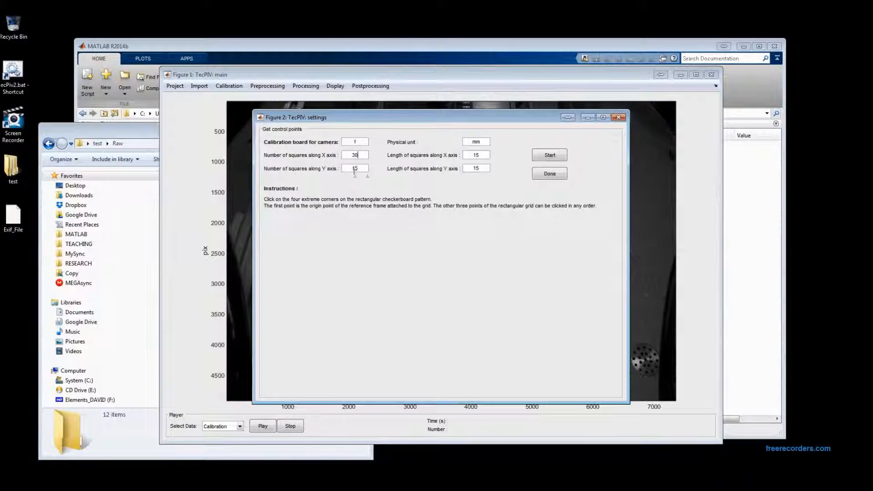
type("28")
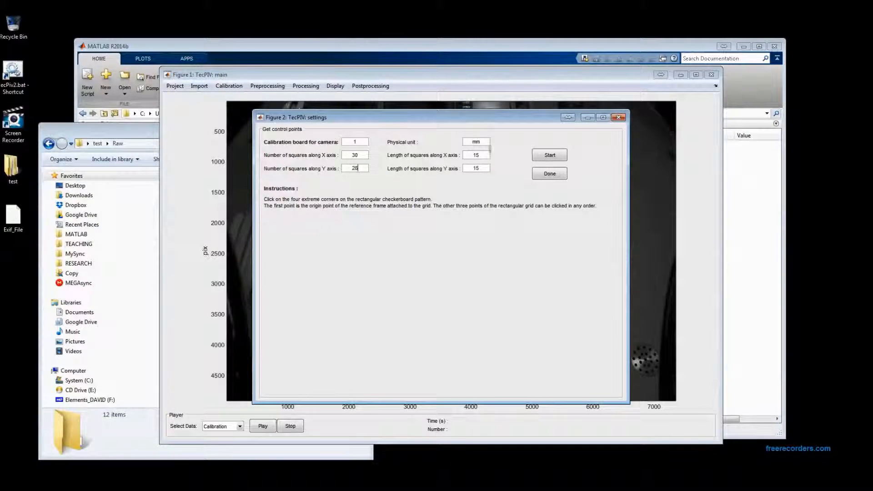
left_click(549, 161)
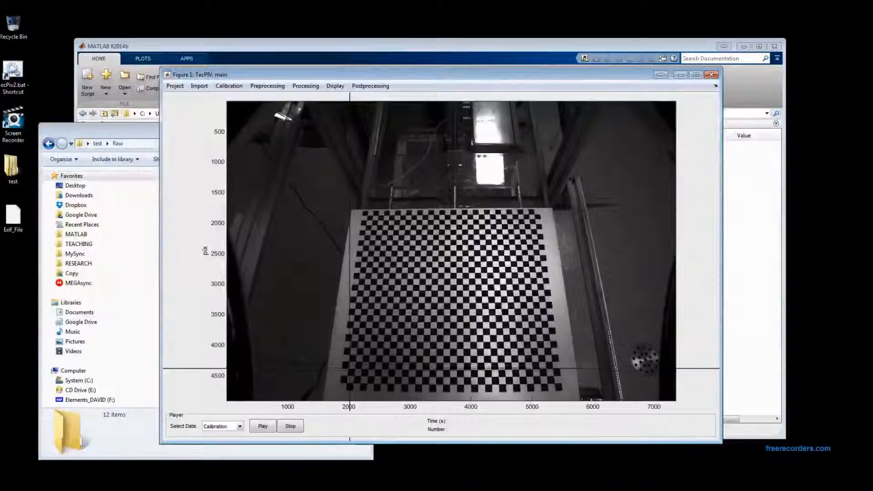
- Mark the checkerboard's four inner corners on the calibration image, counterclockwise from the lower-left corner, to extract its control points
left_click(347, 383)
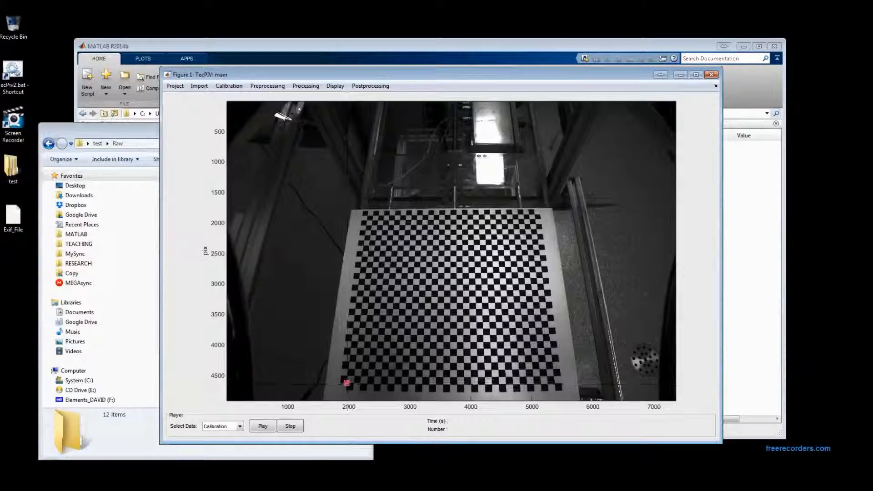
left_click(555, 383)
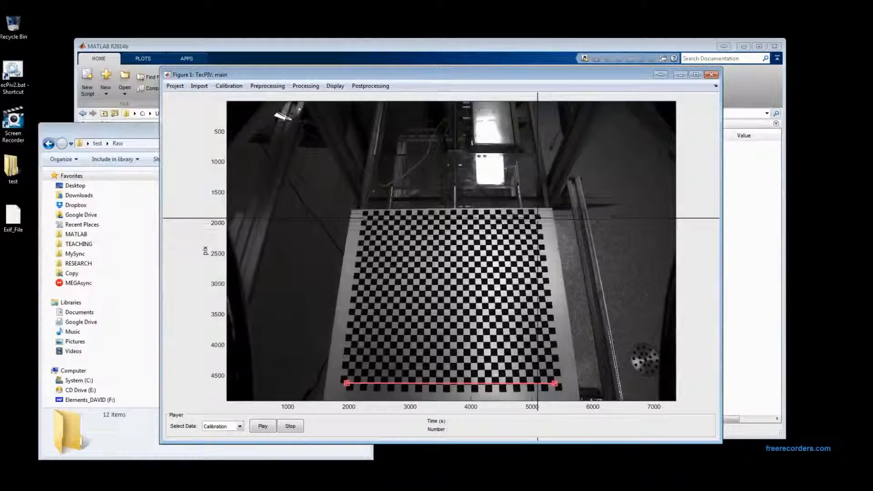
left_click(535, 215)
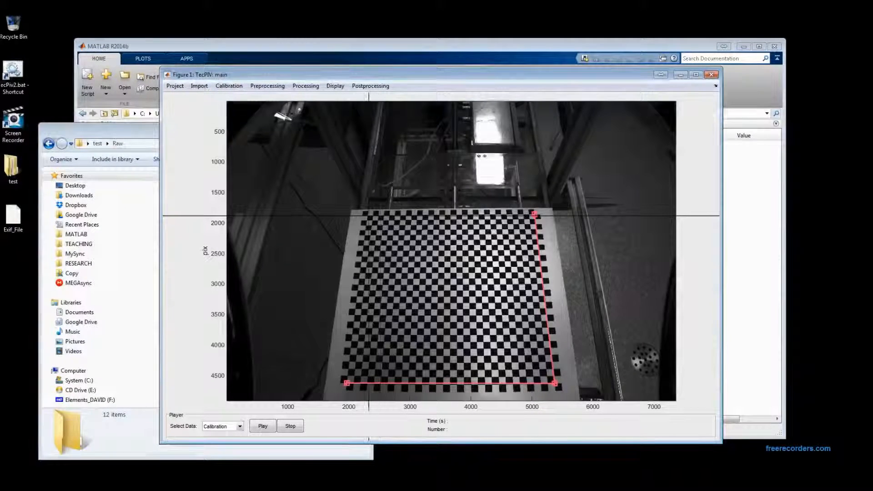
left_click(368, 215)
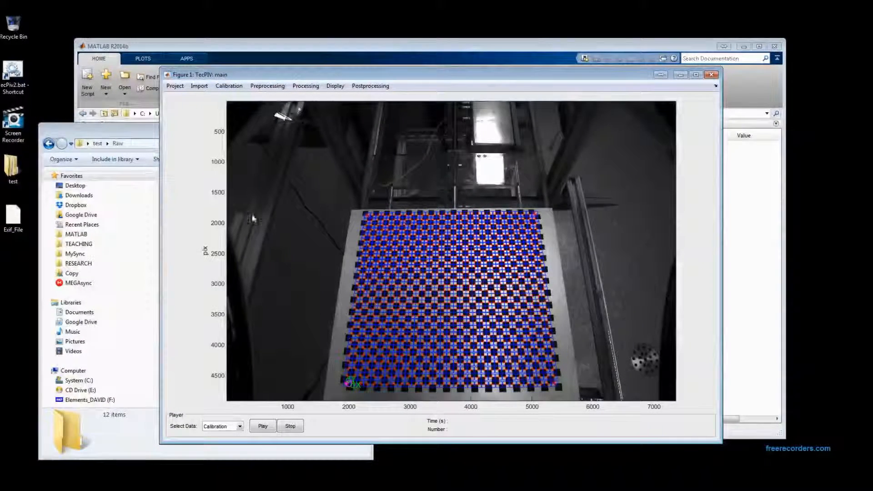
- Start rectifying the calibration image with the Projective + polynomial method
left_click(225, 87)
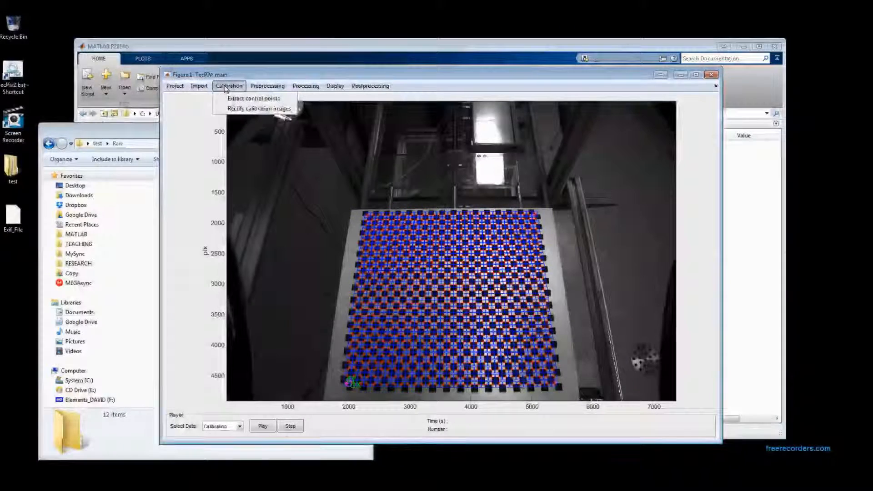
left_click(249, 109)
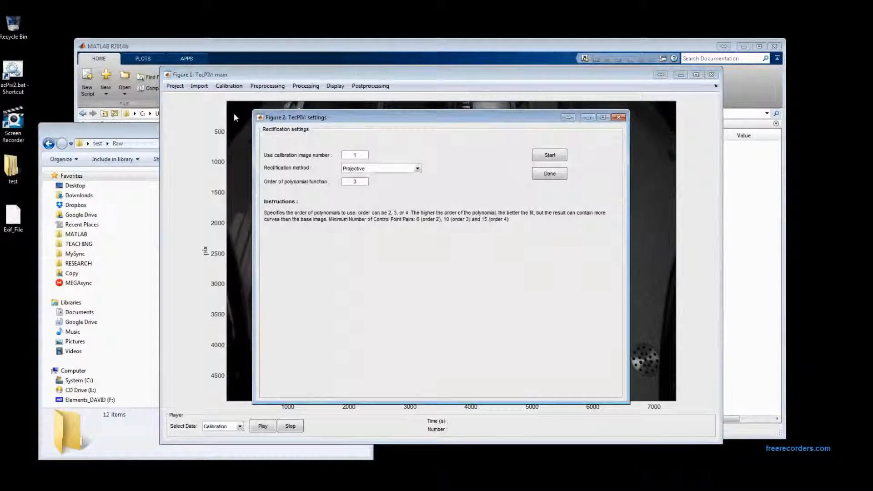
left_click(394, 173)
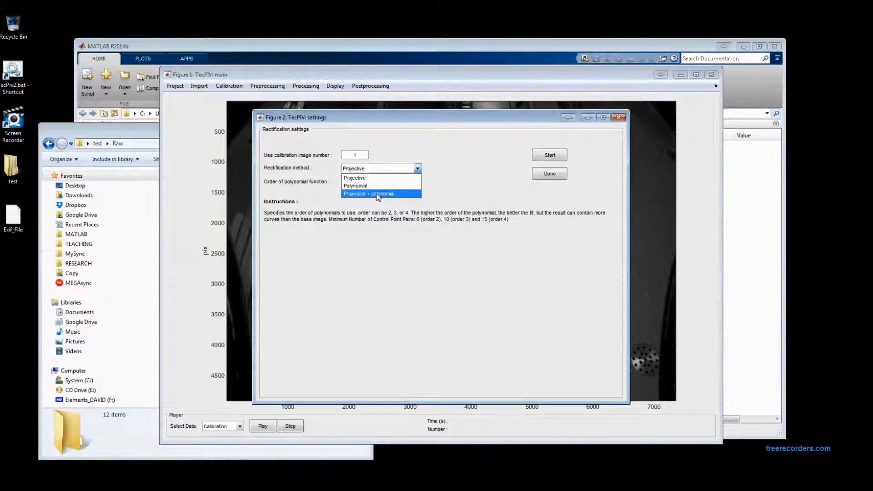
left_click(377, 195)
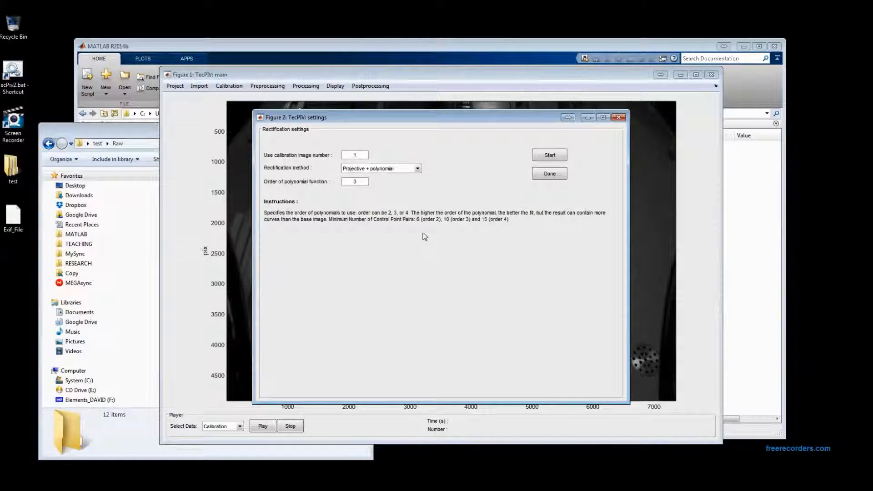
left_click(547, 157)
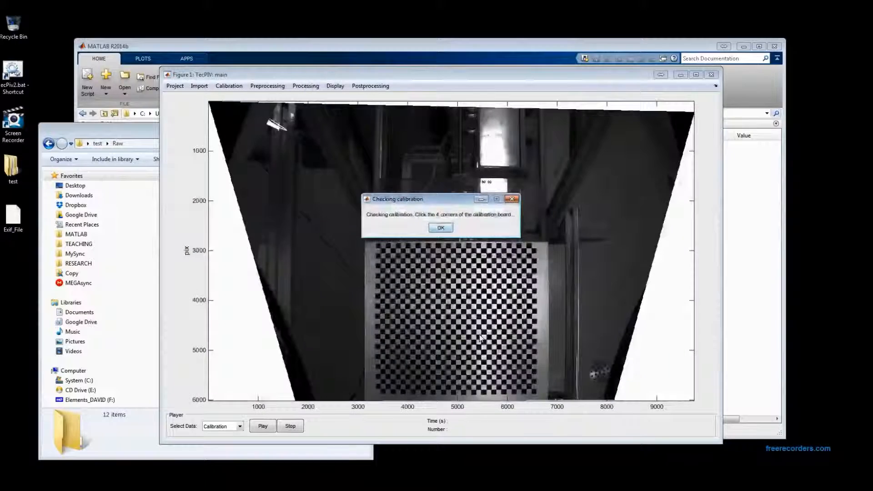
- Mark the board's four corners on the projectively rectified image, counterclockwise from the lower left, to check the calibration
left_click(441, 230)
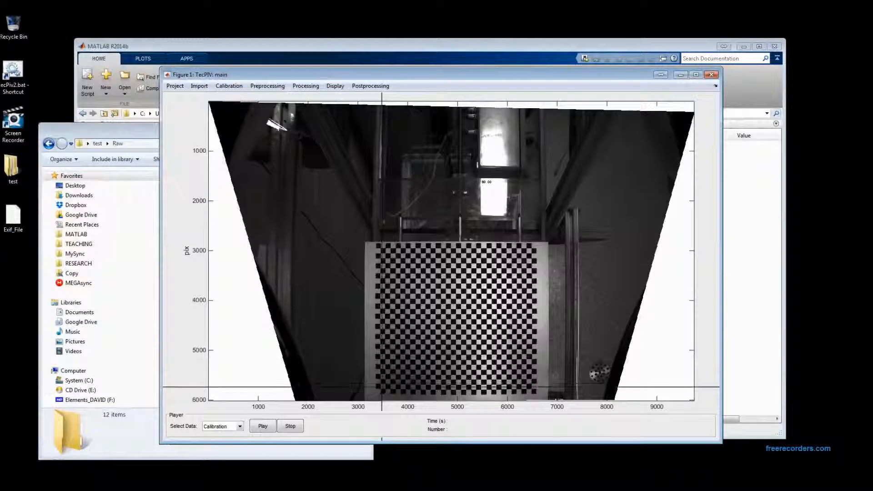
left_click(380, 389)
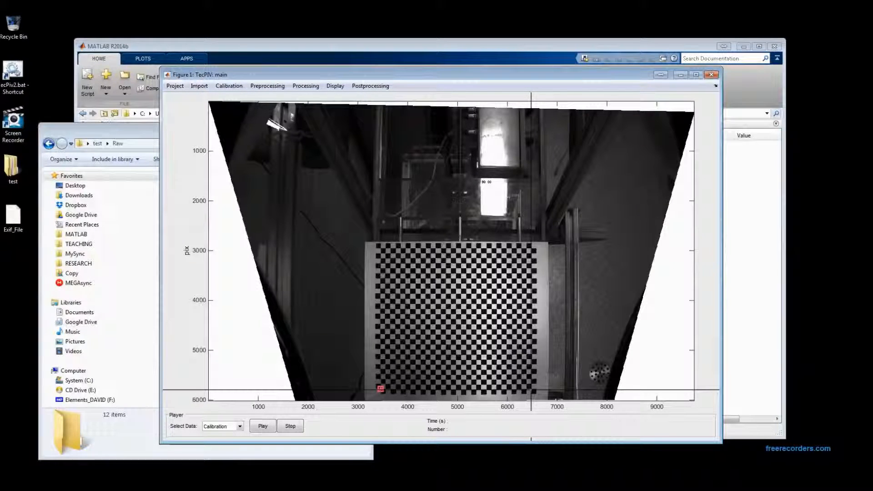
left_click(531, 389)
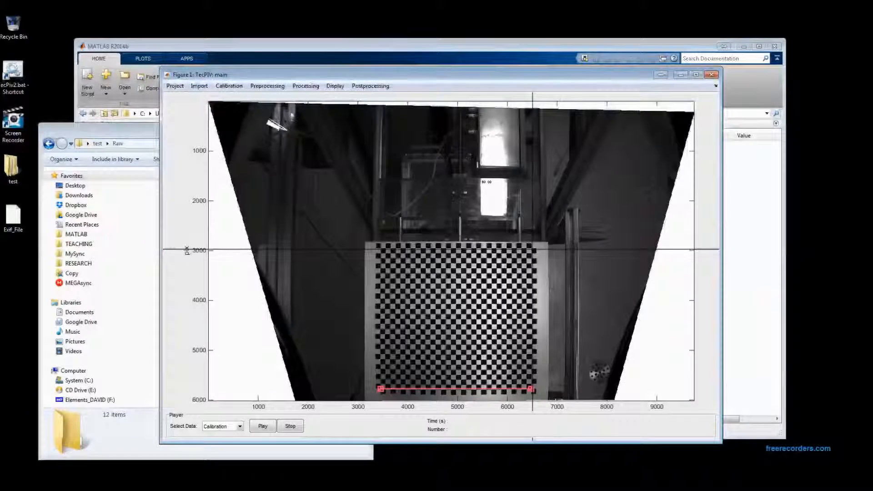
left_click(531, 249)
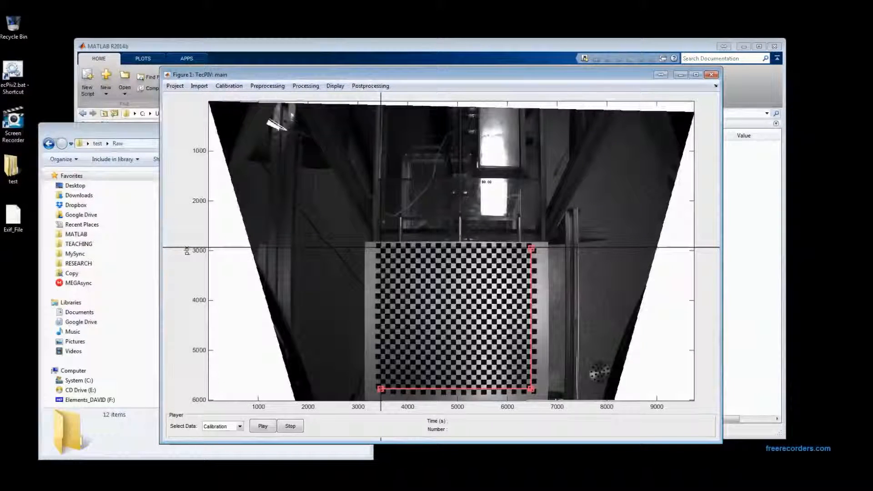
left_click(381, 248)
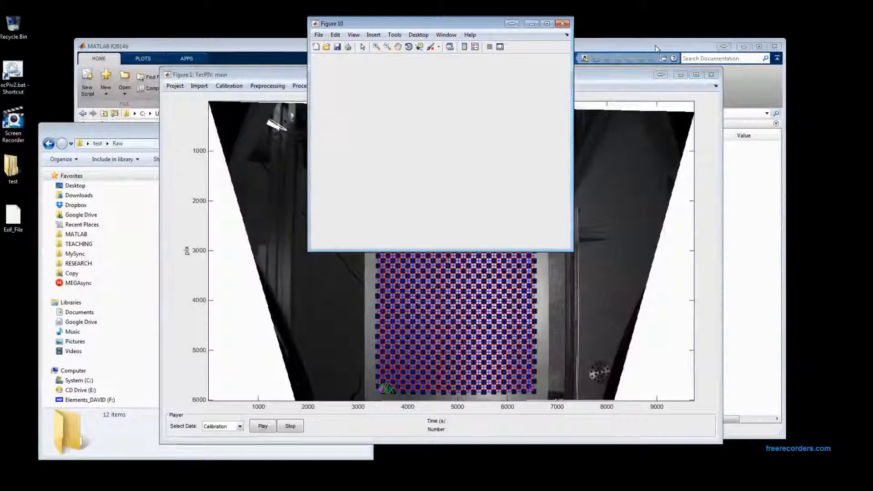
left_click(656, 46)
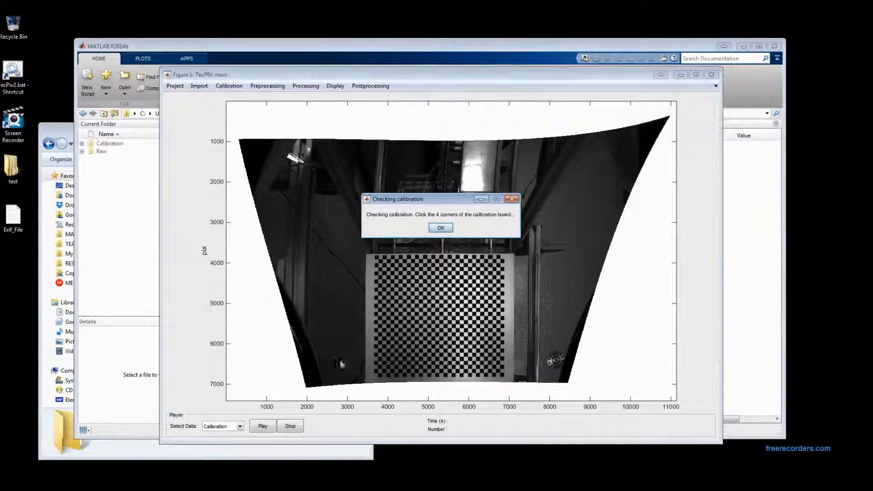
- Mark the board's four corners again on the polynomial-rectified image, counterclockwise from the lower left, for the second calibration check
left_click(441, 228)
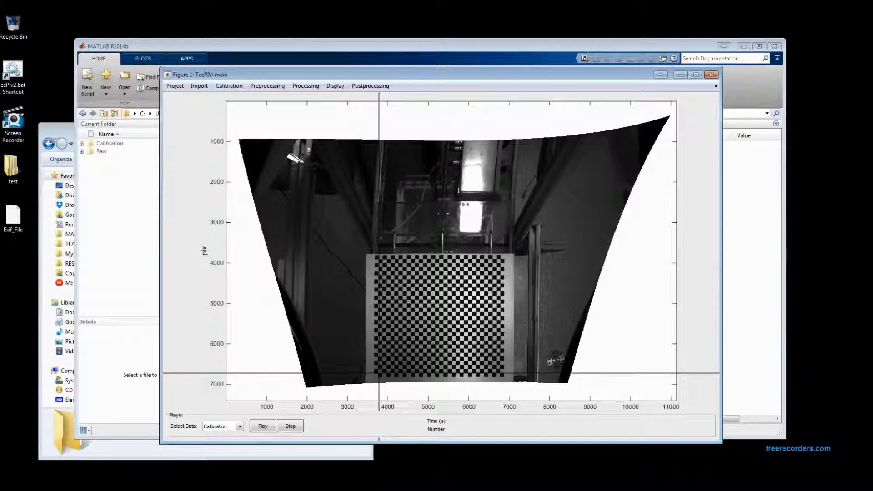
left_click(378, 373)
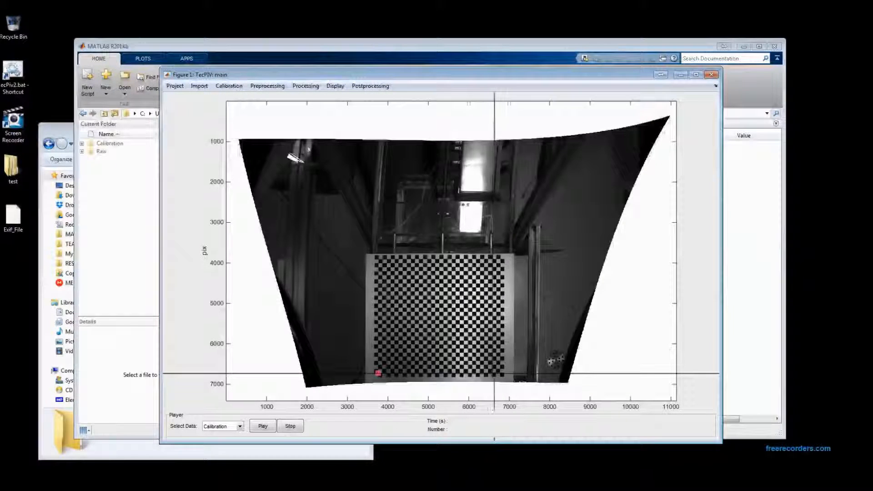
left_click(501, 374)
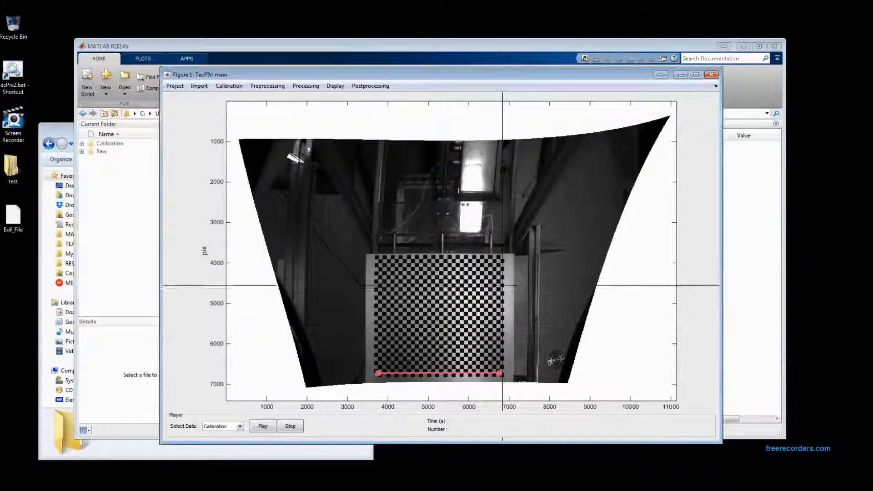
left_click(501, 259)
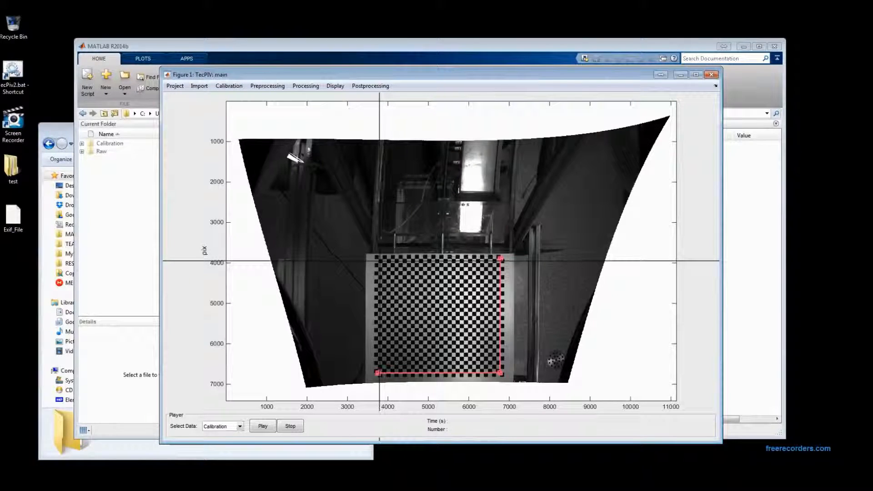
left_click(378, 259)
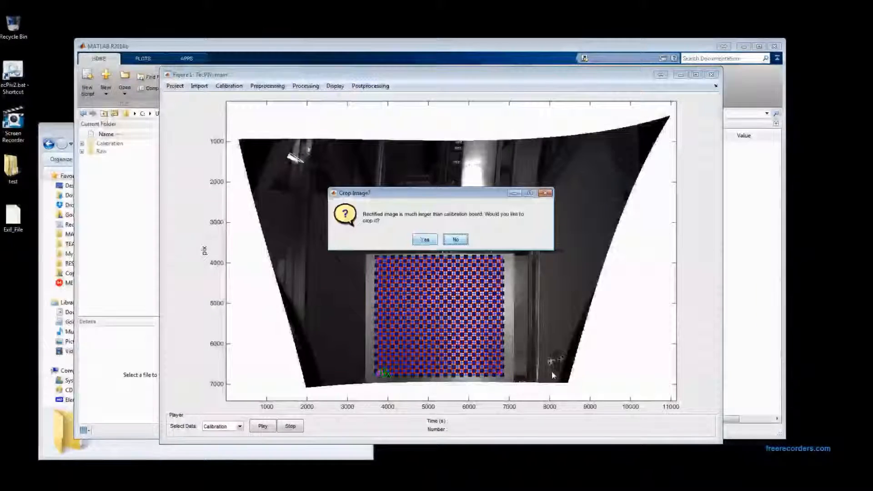
- Accept cropping of the rectified image and crop it to a rectangle enclosing the whole checkerboard
left_click(428, 241)
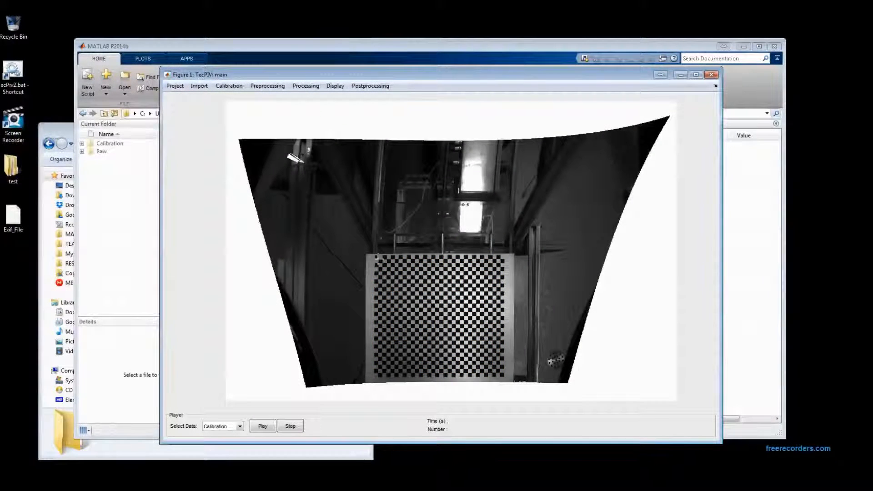
left_click_drag(378, 259, 518, 392)
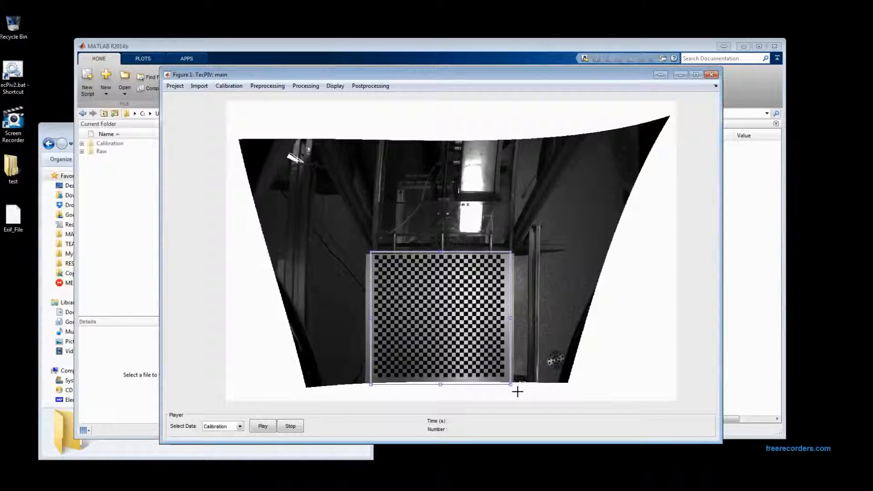
right_click(497, 373)
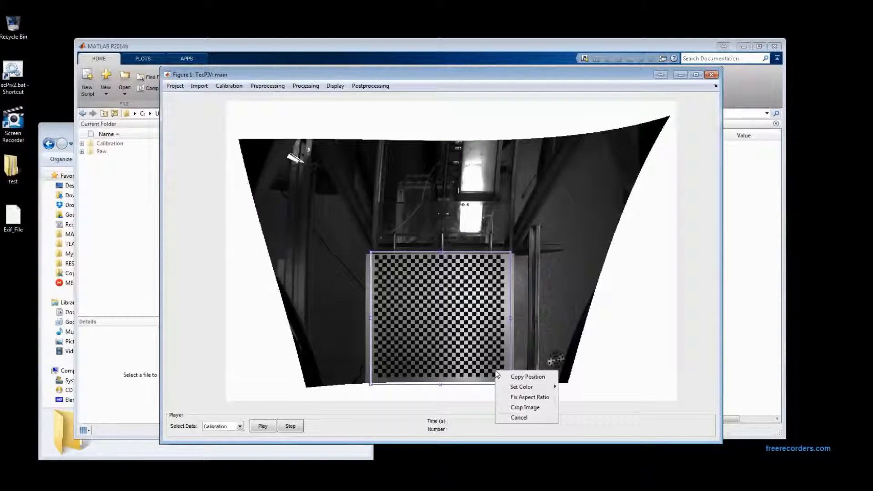
left_click(523, 408)
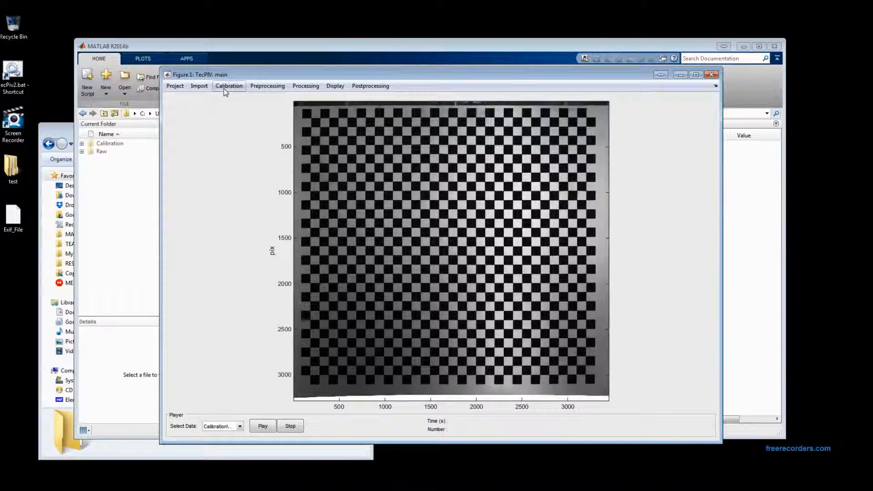
- Start undeforming the imported dataset without rotating the images
left_click(269, 88)
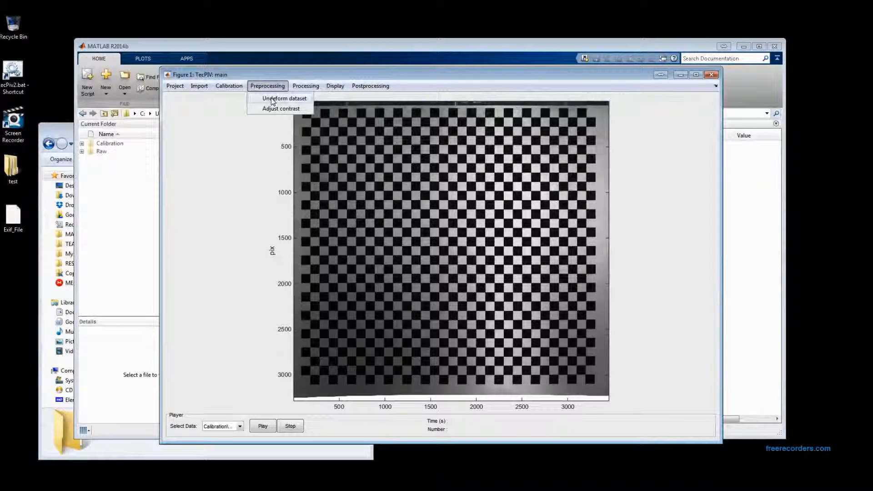
left_click(274, 99)
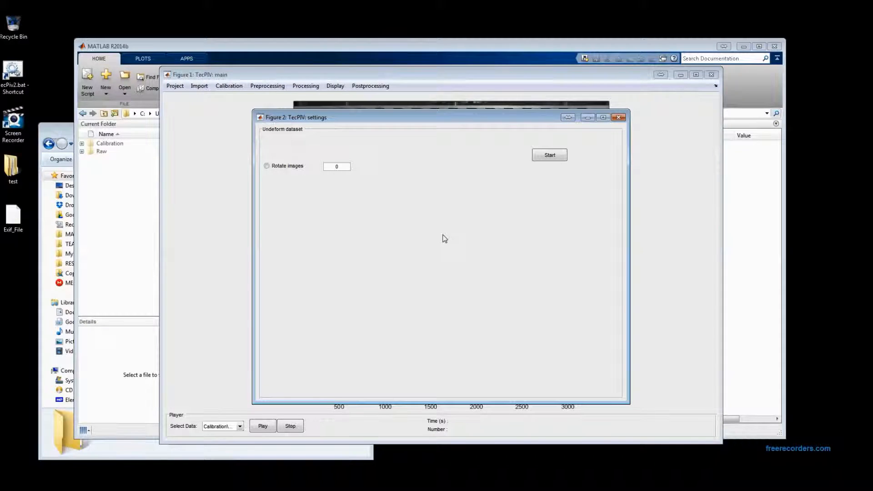
left_click(549, 156)
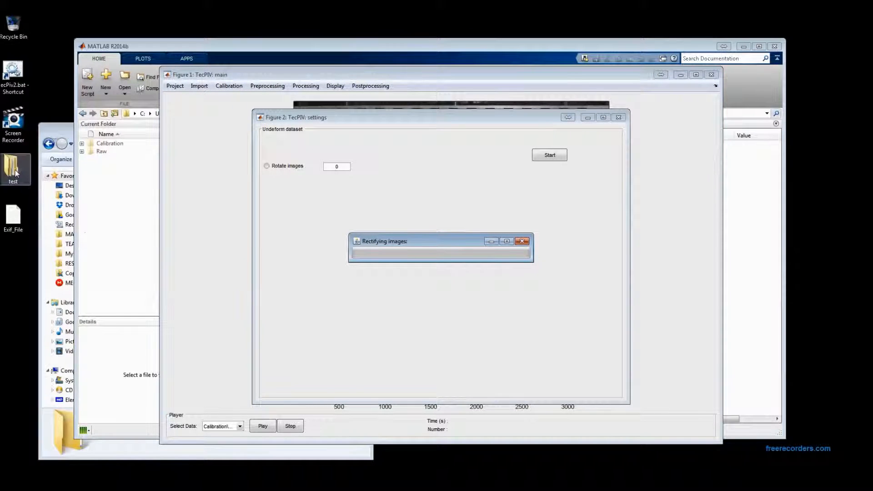
- Switch to the test project folder in Windows Explorer and inspect the files in Calibration and its Rectified subfolder
left_click(64, 135)
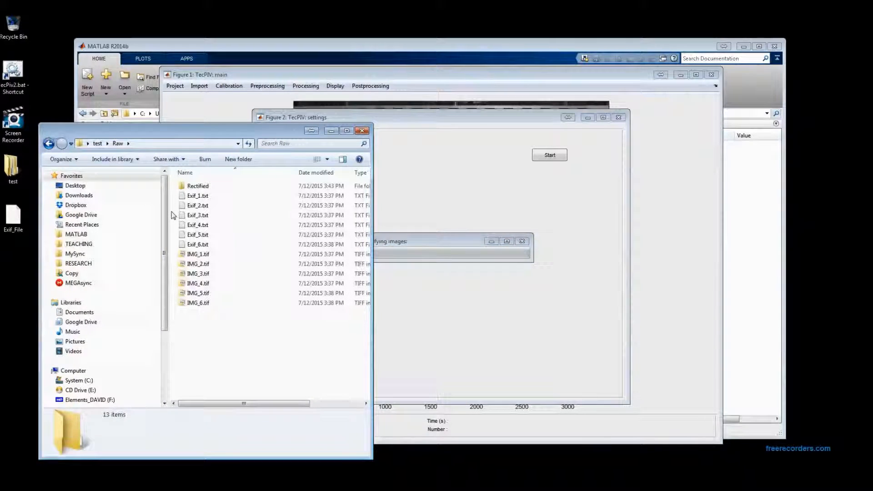
left_click(97, 144)
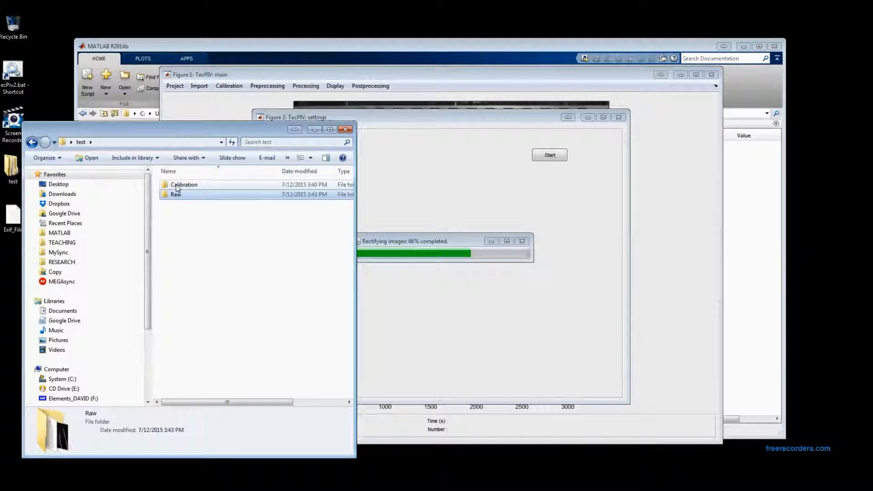
double_click(176, 185)
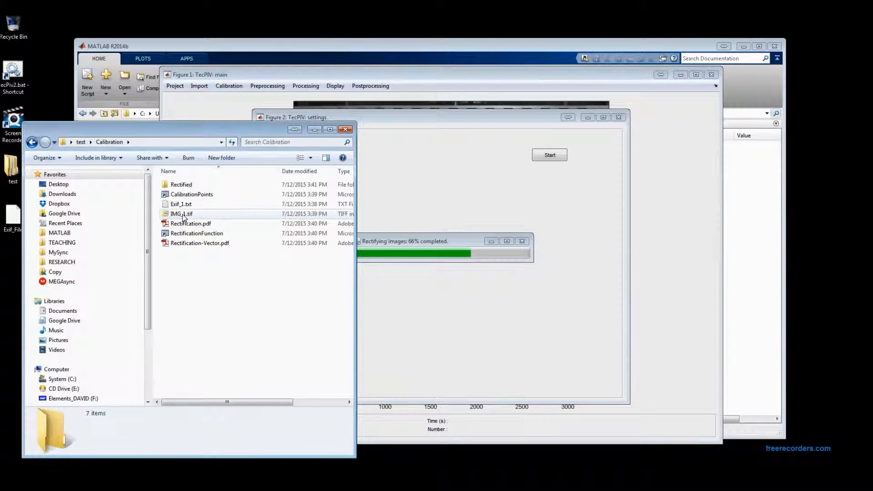
double_click(181, 185)
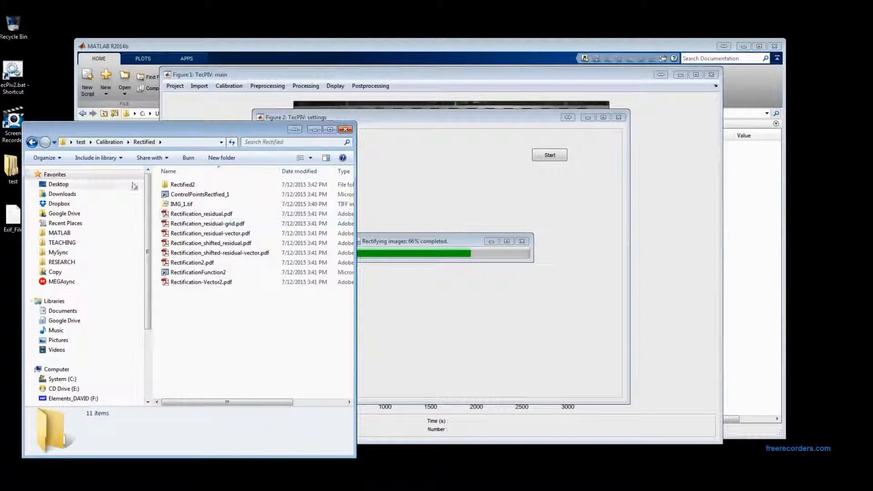
- Return to the test folder and inspect the rectified experiment images in the Raw folder's Rectified subfolder
left_click(80, 142)
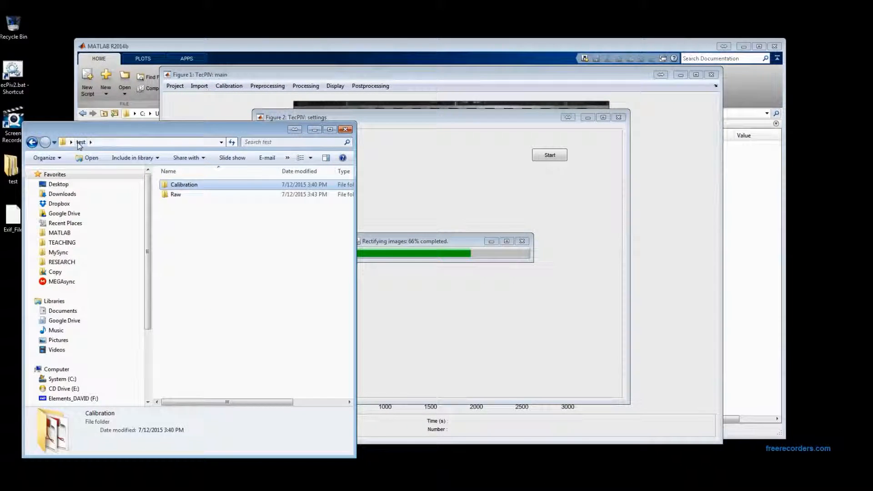
left_click(175, 196)
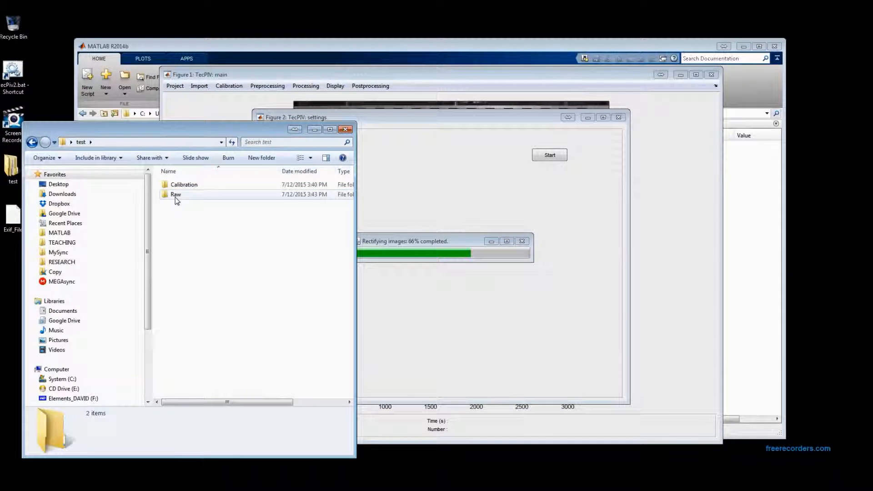
double_click(175, 197)
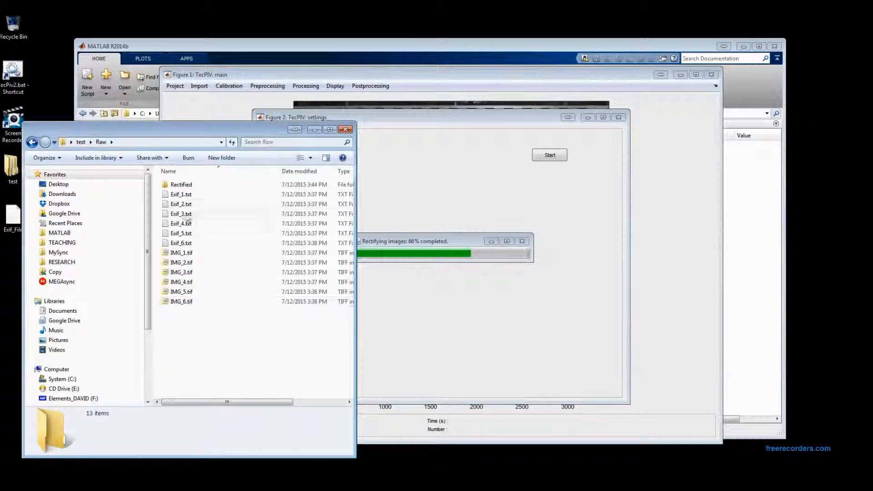
double_click(181, 186)
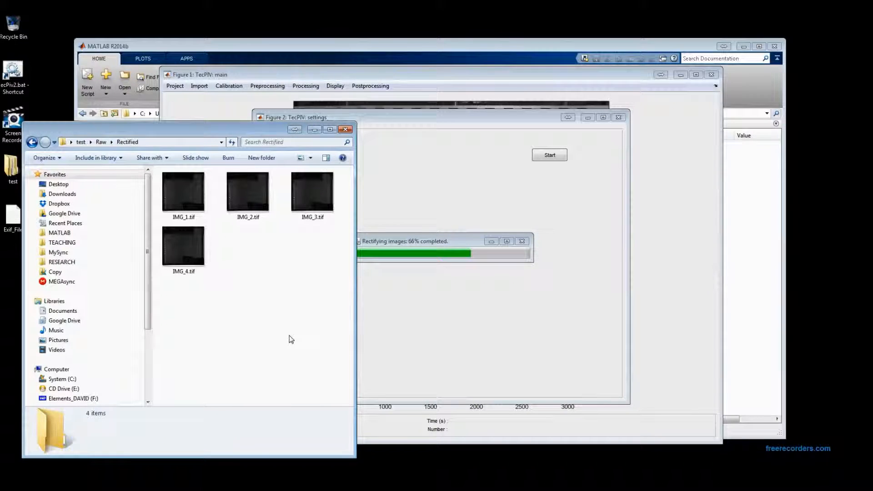
- Adjust the contrast of the rectified experiment image by inverting it and subtracting the background with a value of 50
left_click(461, 245)
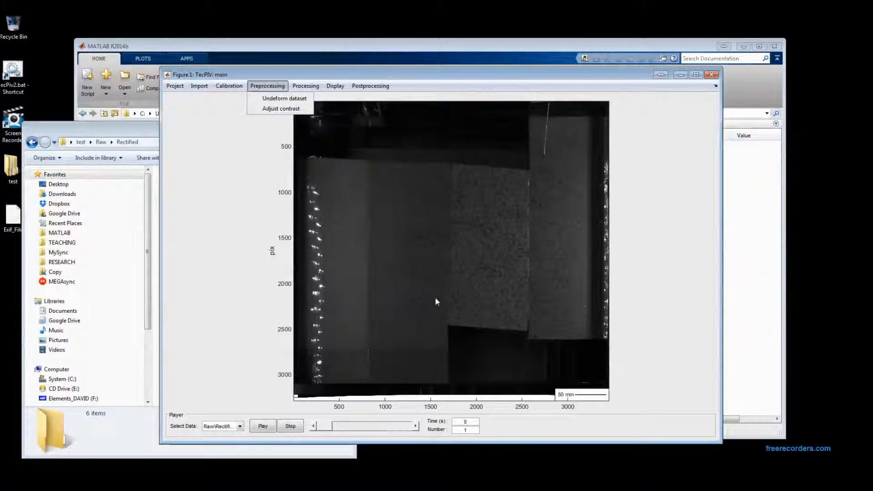
left_click(281, 109)
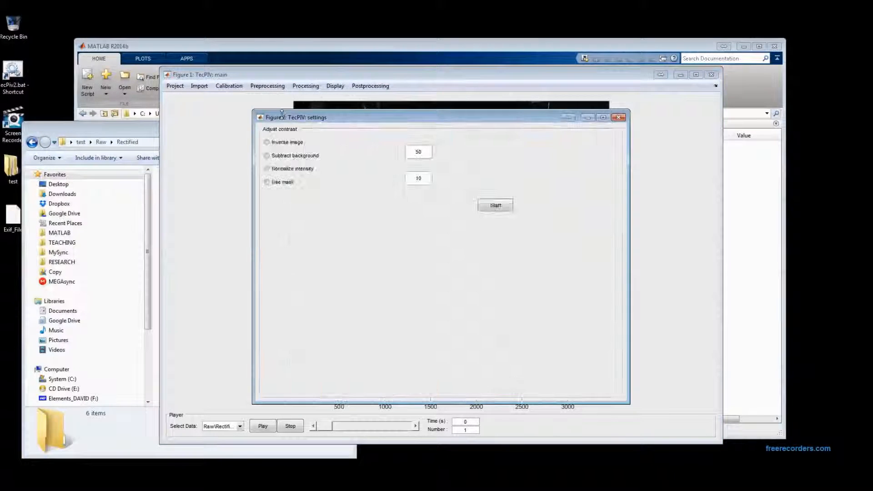
left_click(287, 157)
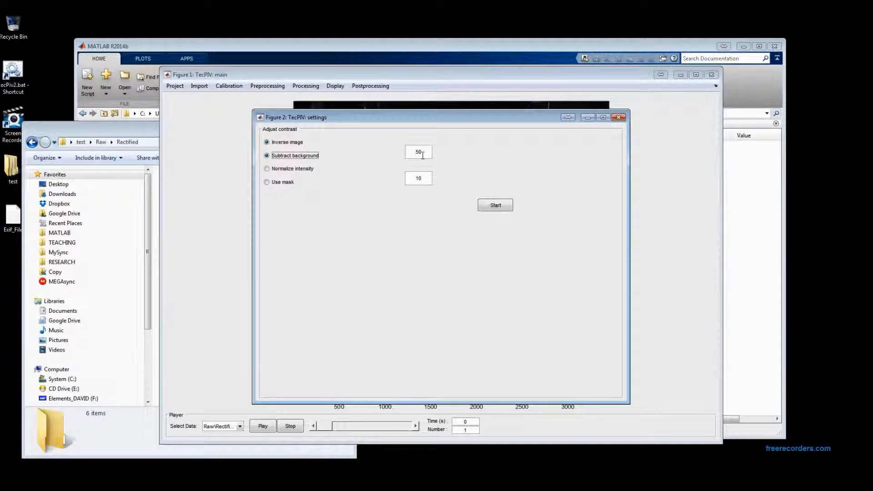
left_click(502, 206)
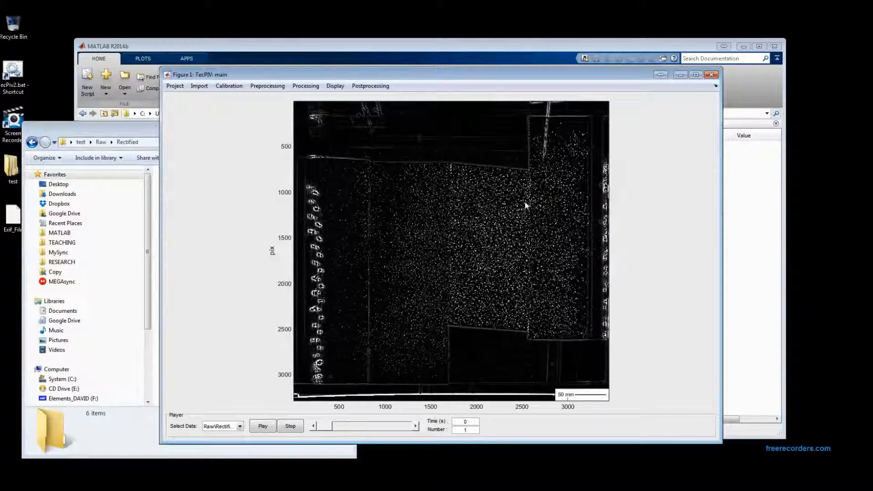
- Open the PIV processing settings and choose Raw\Rectified as the dataset for the cross-correlation
left_click(306, 86)
left_click(319, 101)
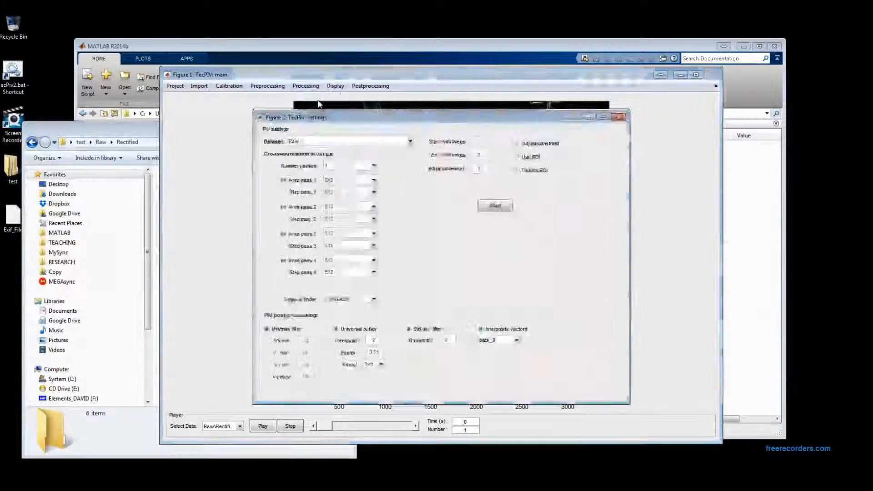
left_click_drag(343, 118, 119, 108)
left_click(160, 131)
left_click(88, 163)
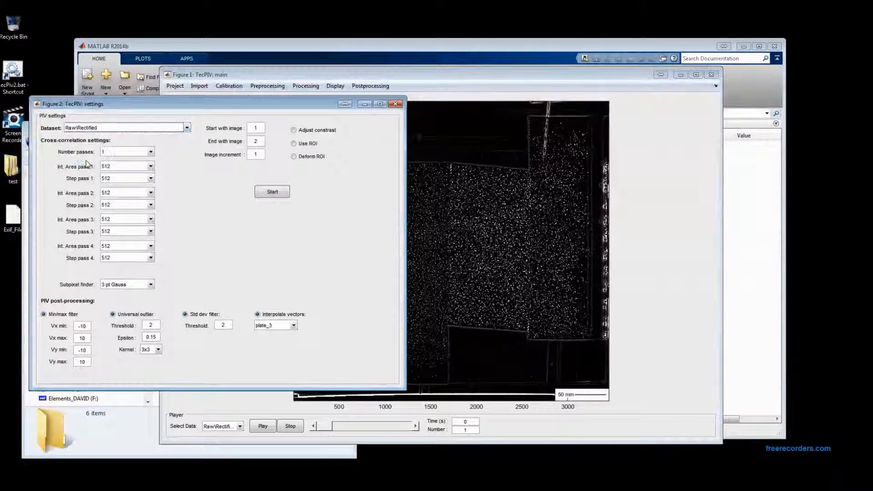
- Set the pass 1 interrogation area to 128 and step to 32, and disable the min/max and standard deviation filters
left_click(119, 170)
left_click(113, 190)
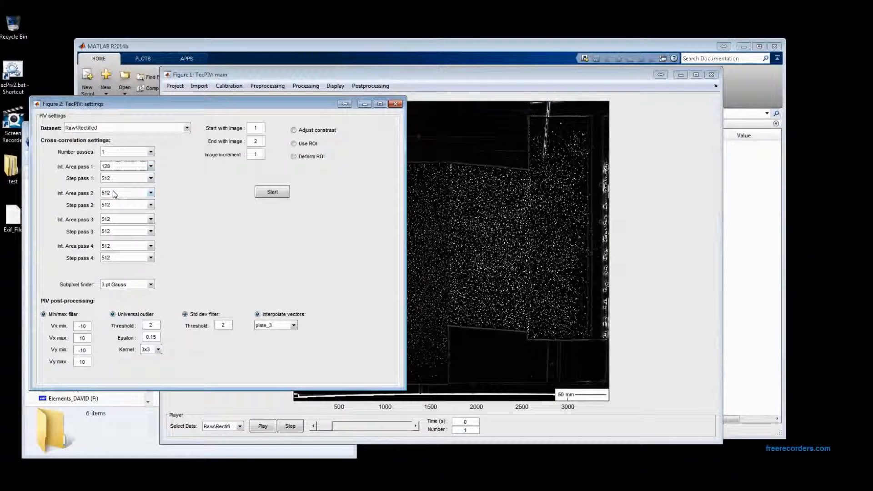
left_click(109, 179)
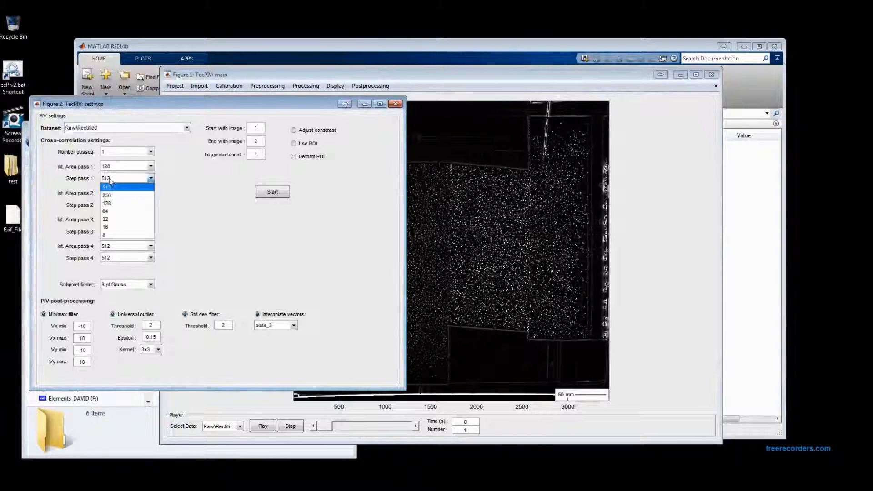
left_click(115, 219)
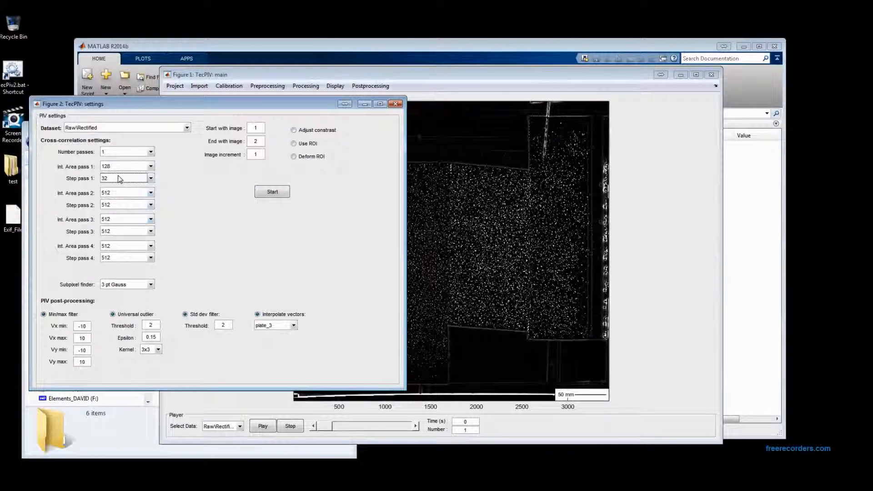
left_click(59, 315)
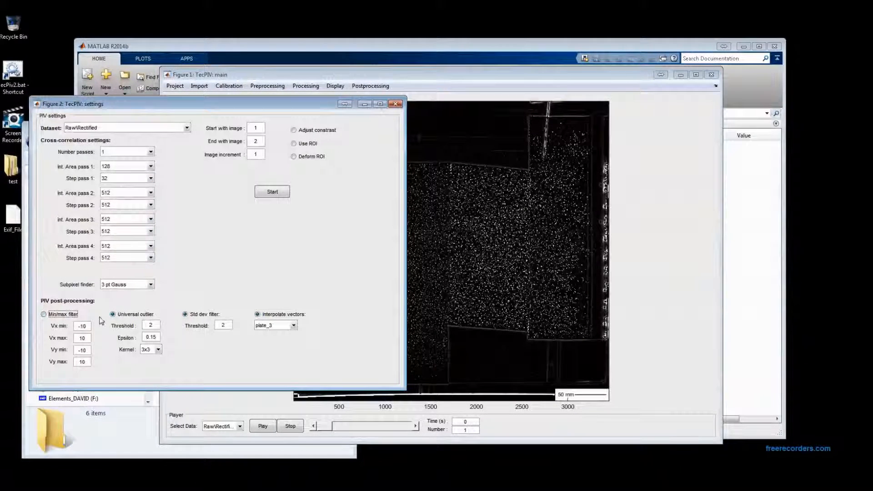
left_click(197, 315)
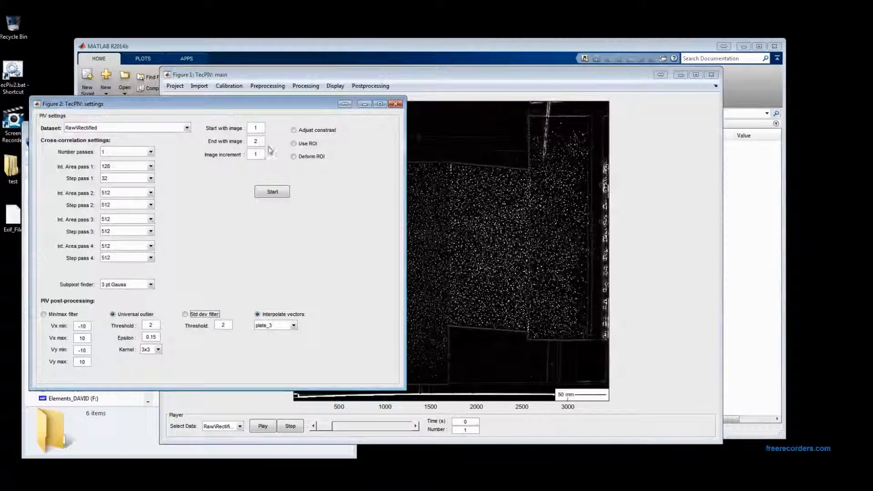
- Check the number of experiment images in the Raw folder in MATLAB, and set the last PIV image to 6
left_click(280, 54)
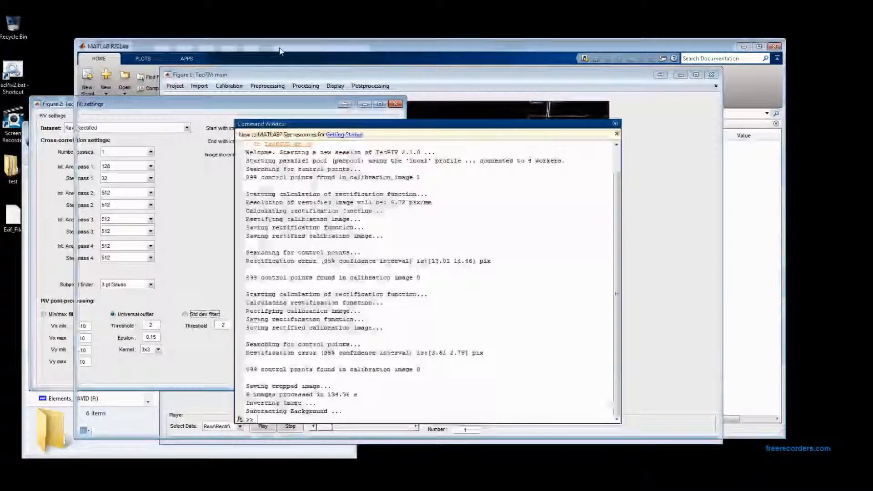
left_click(82, 152)
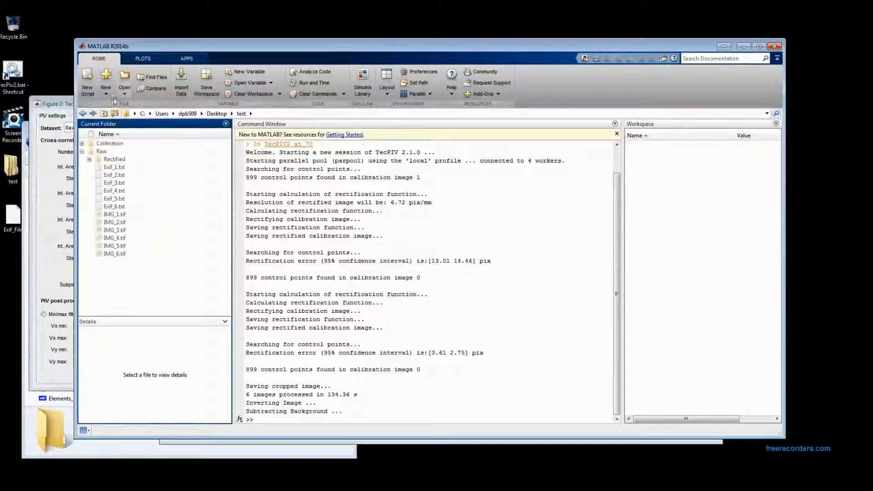
left_click(50, 213)
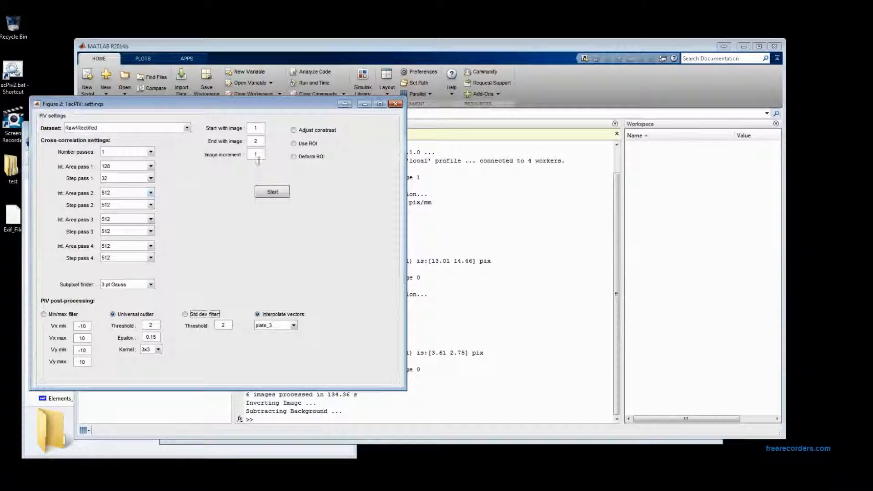
double_click(263, 142)
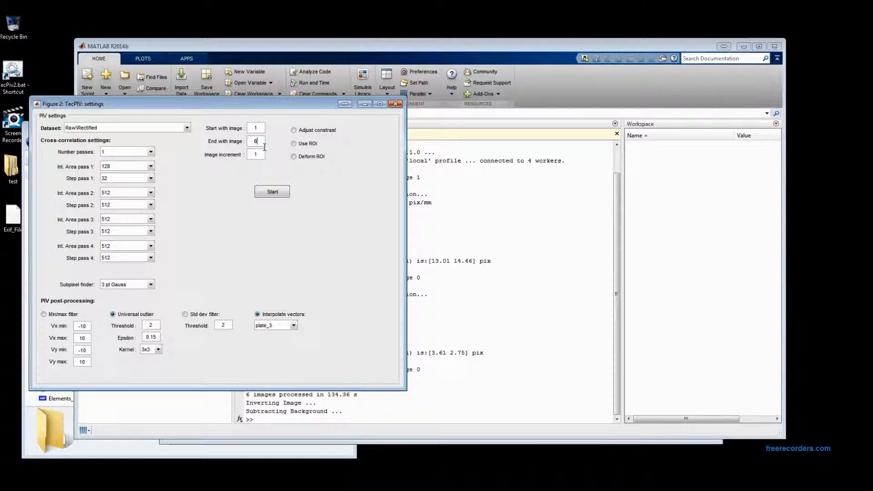
- Run the PIV with contrast adjustment and a rectangular ROI of about 1700 by 1400 pix across the speckled plate and its right-hand neighbour
left_click(294, 131)
left_click(294, 144)
left_click(275, 195)
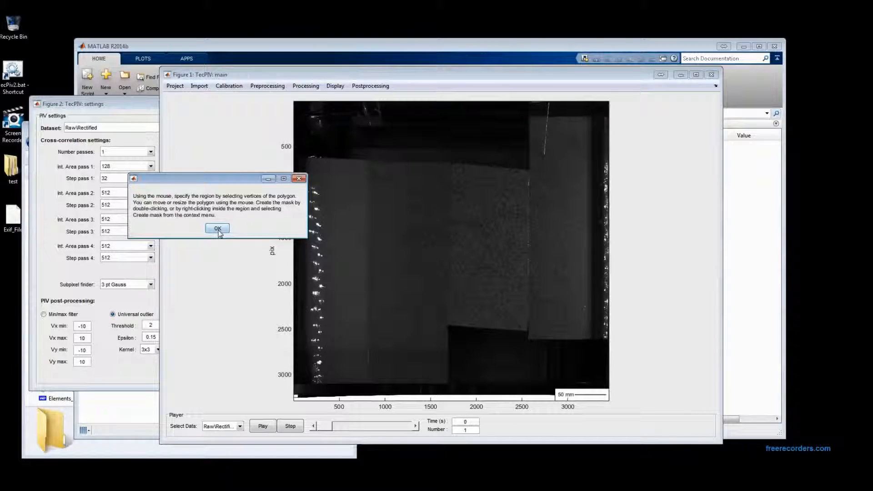
left_click(217, 229)
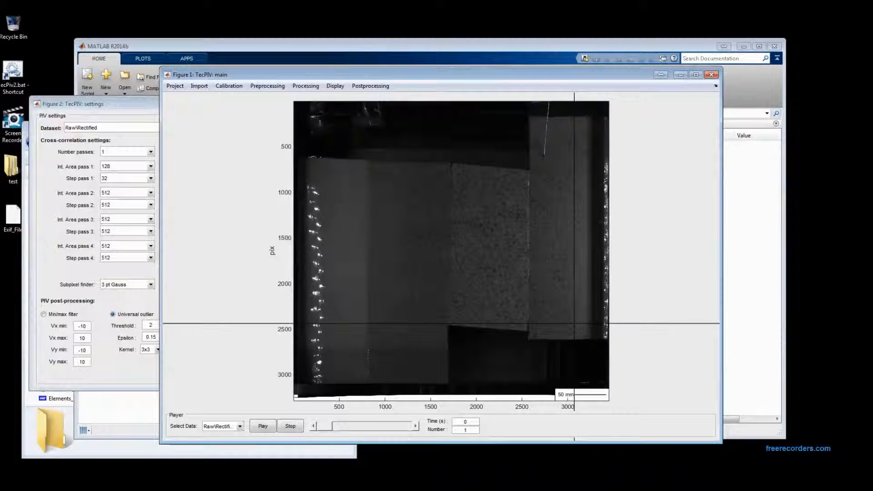
left_click(575, 324)
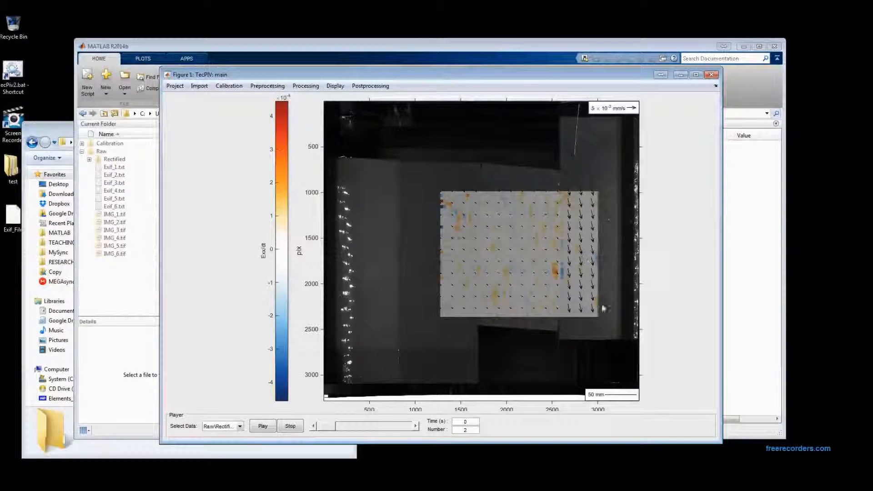
- Set the vector grid factor of the PIV result display to 2 and apply it
left_click(337, 87)
left_click(343, 104)
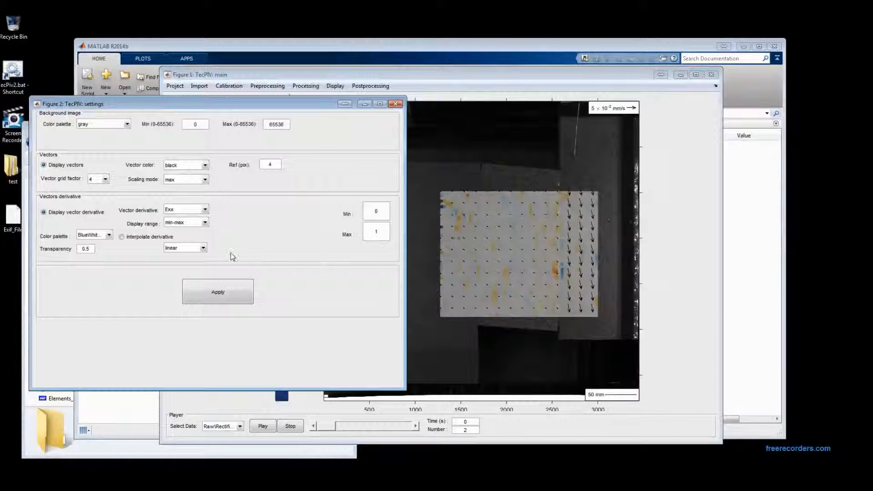
left_click(105, 180)
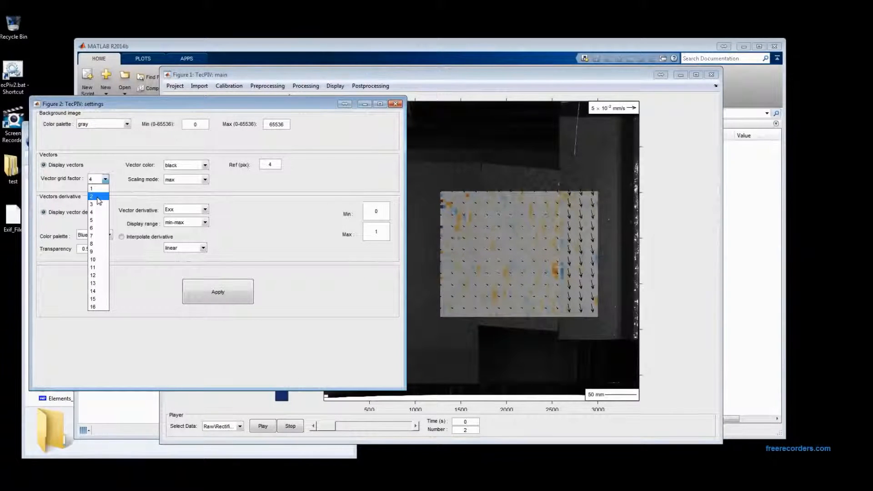
left_click(99, 196)
left_click(233, 293)
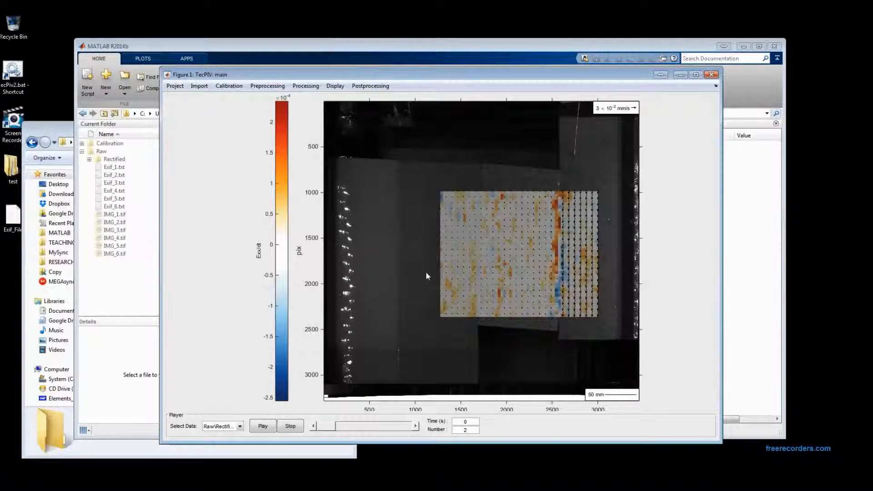
- Set the vector grid factor to 4 and display the Eyx vector derivative with linear interpolation
left_click(335, 86)
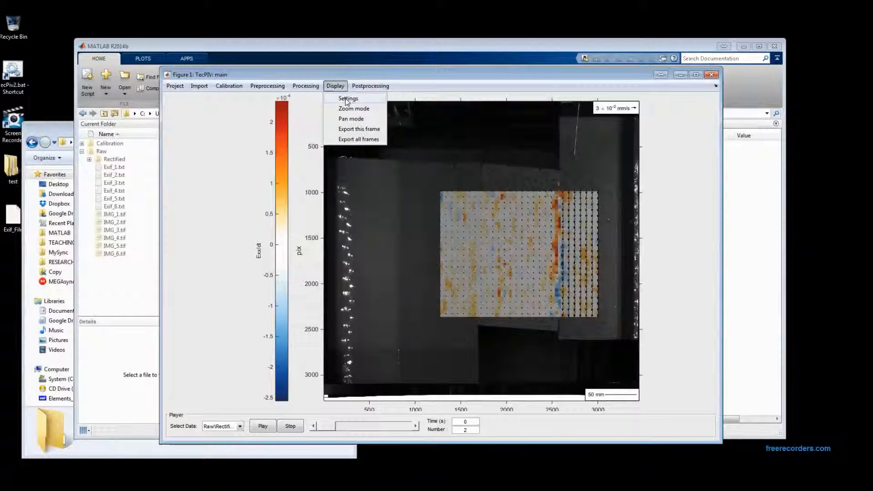
left_click(352, 96)
left_click(105, 179)
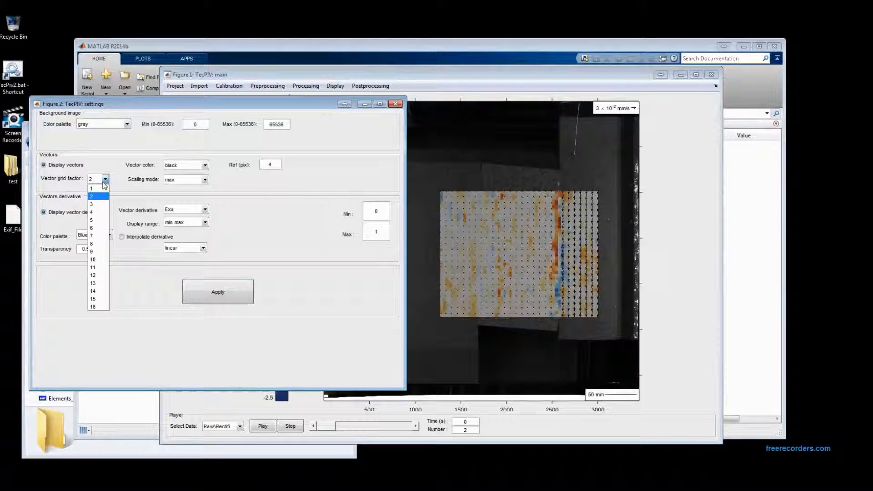
left_click(97, 212)
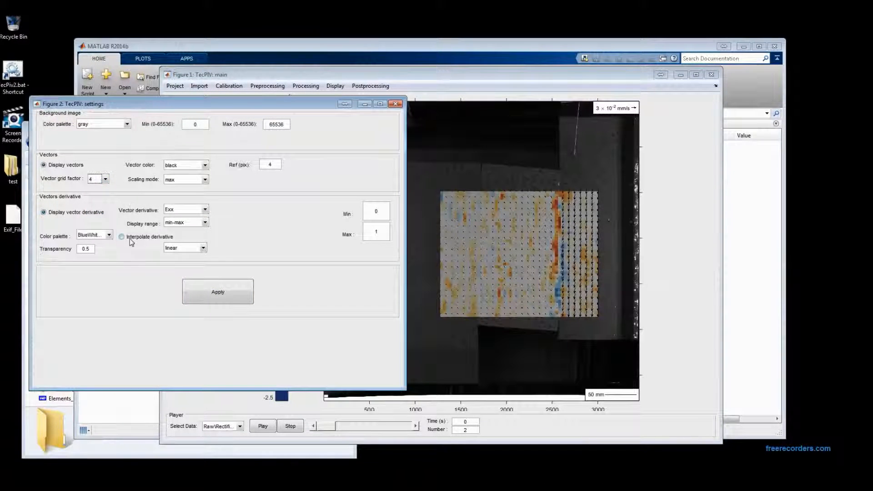
left_click(172, 212)
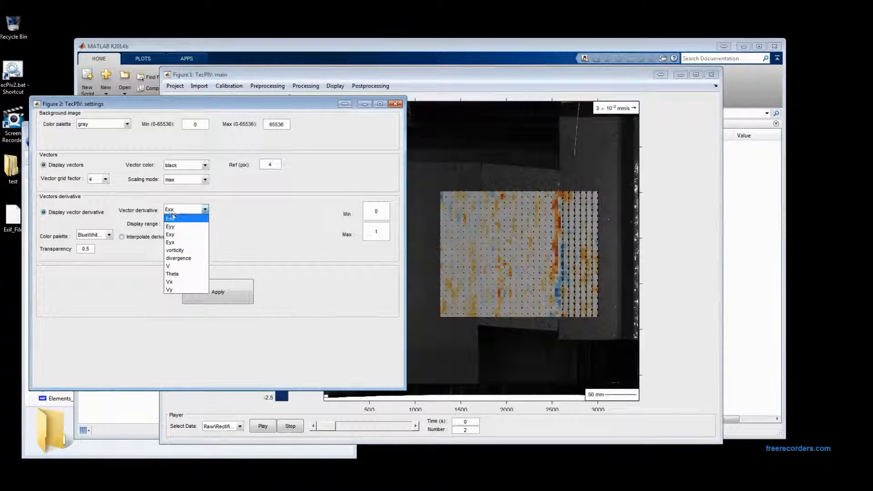
left_click(183, 244)
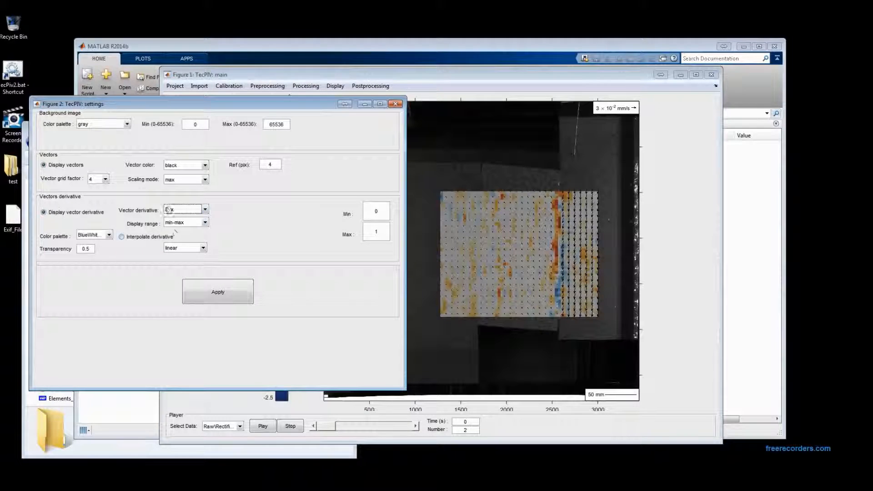
left_click(139, 240)
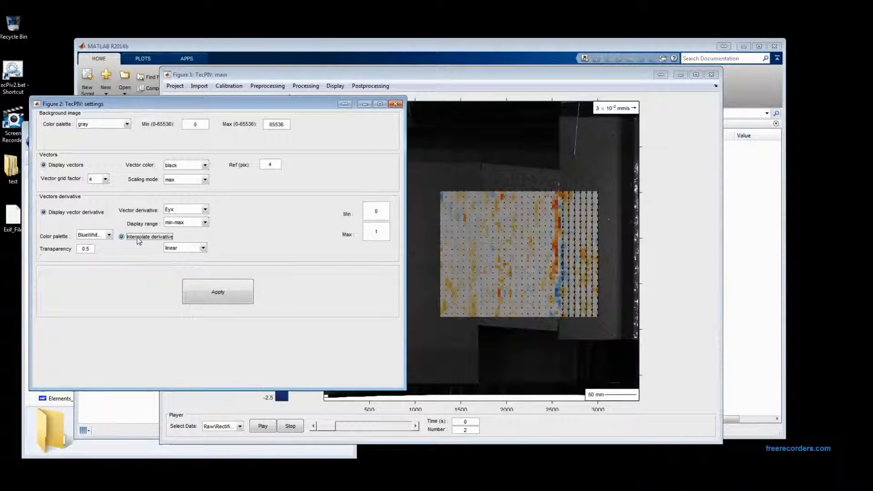
left_click(214, 296)
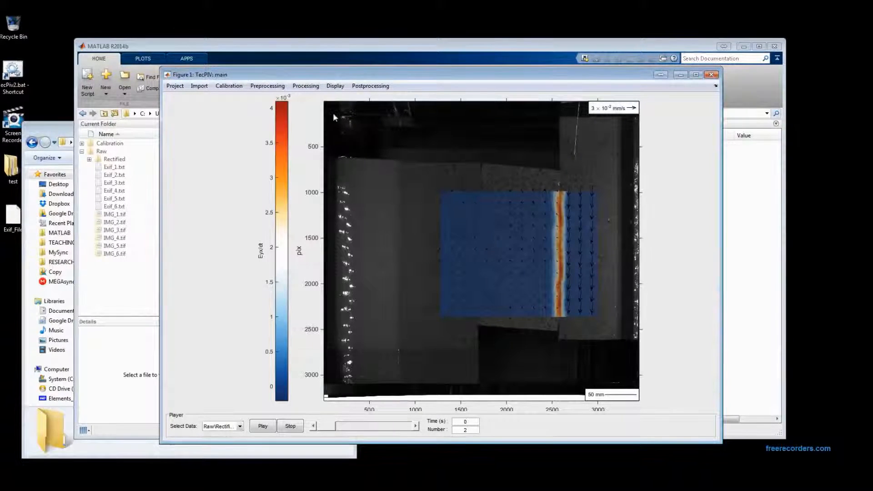
- Change the colour palette of the displayed vector derivative to a WhiteBlue palette and apply it
left_click(336, 88)
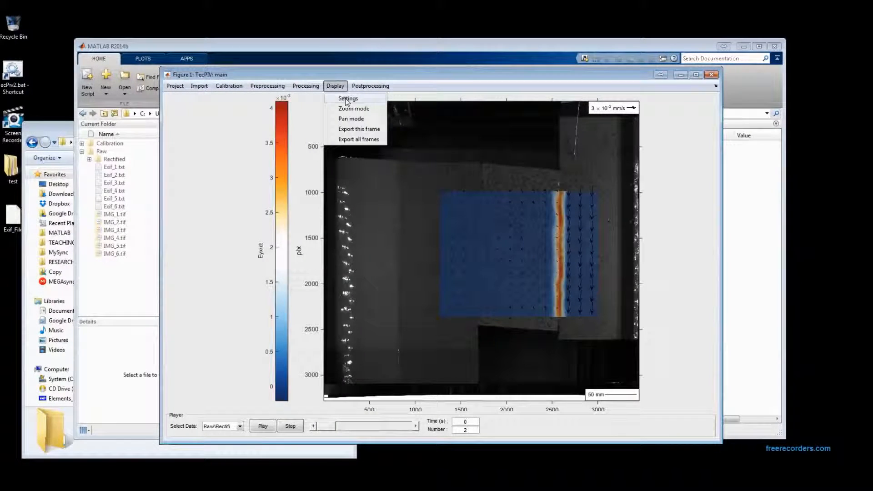
left_click(347, 100)
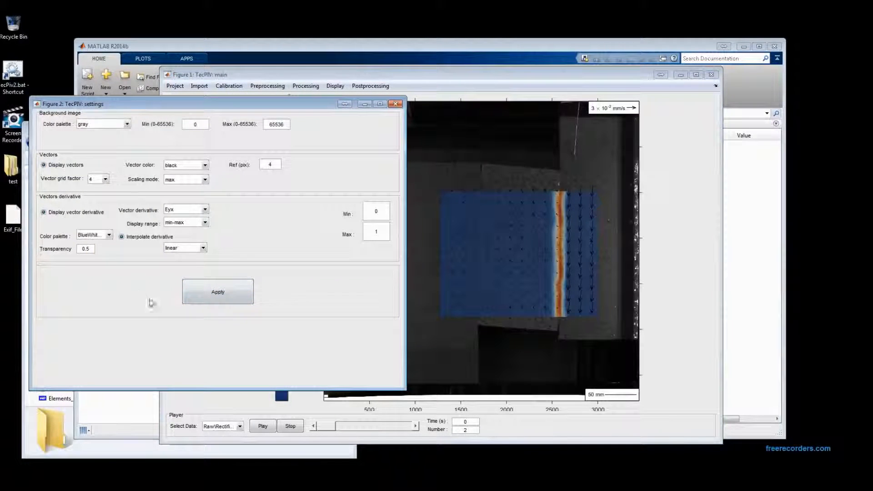
left_click_drag(230, 105, 533, 182)
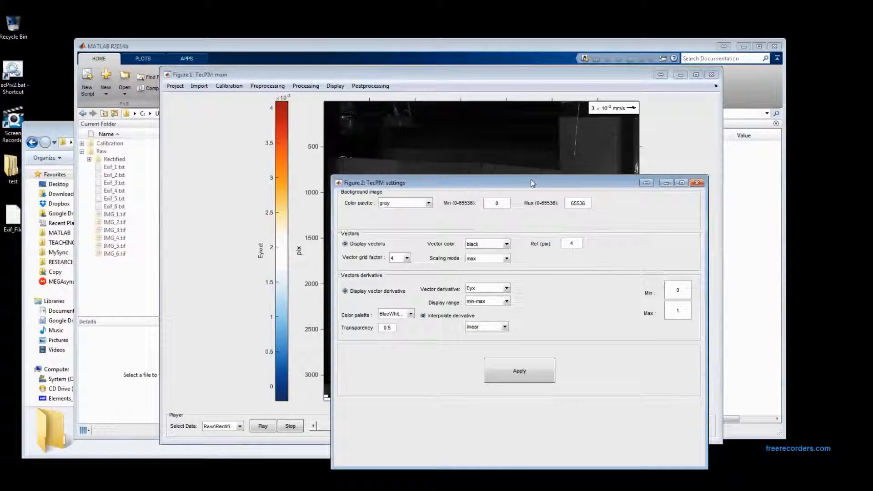
left_click_drag(531, 182, 242, 108)
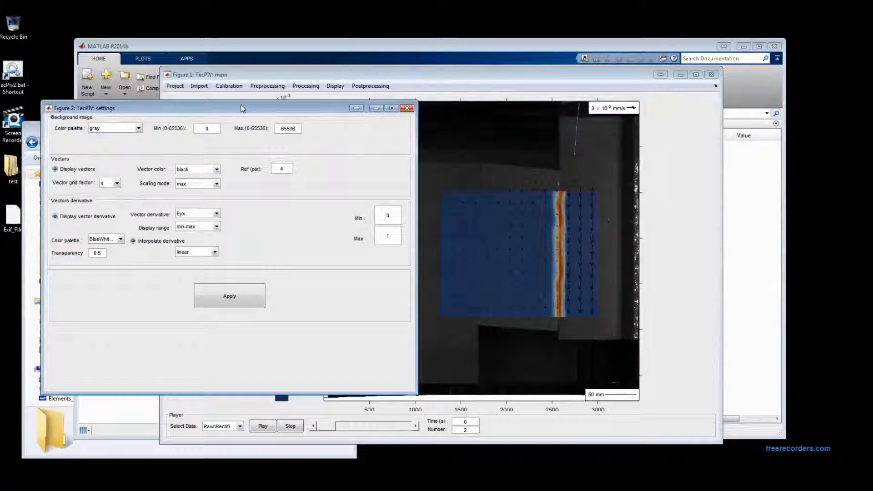
left_click(121, 240)
left_click_drag(148, 314, 149, 341)
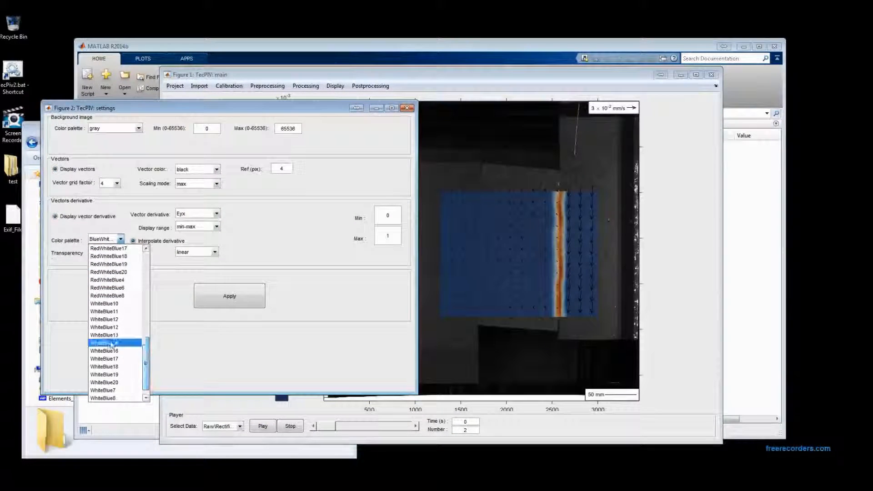
left_click(110, 333)
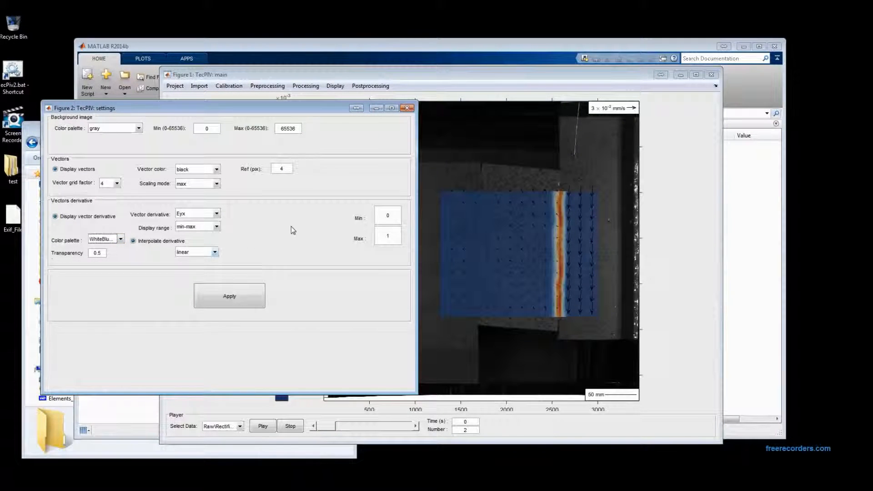
left_click(232, 298)
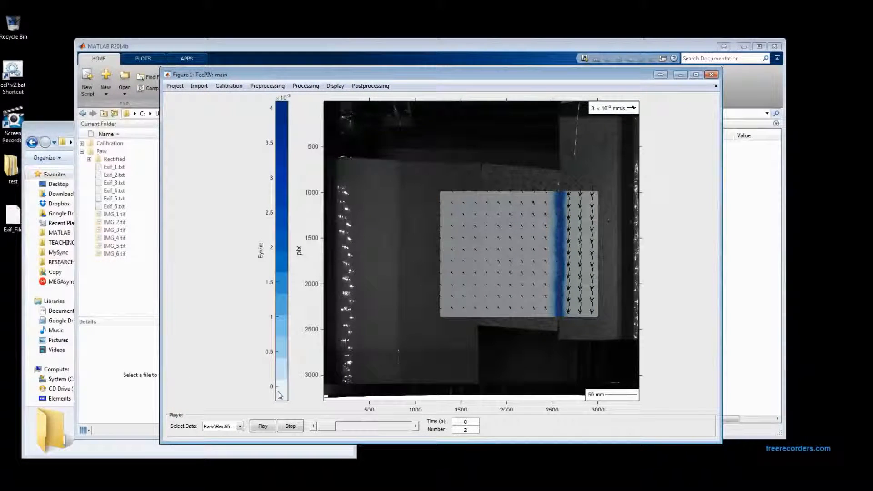
- Set the display range of the vector derivative to arbitrary range with a maximum of 0.005 and apply it
left_click(336, 86)
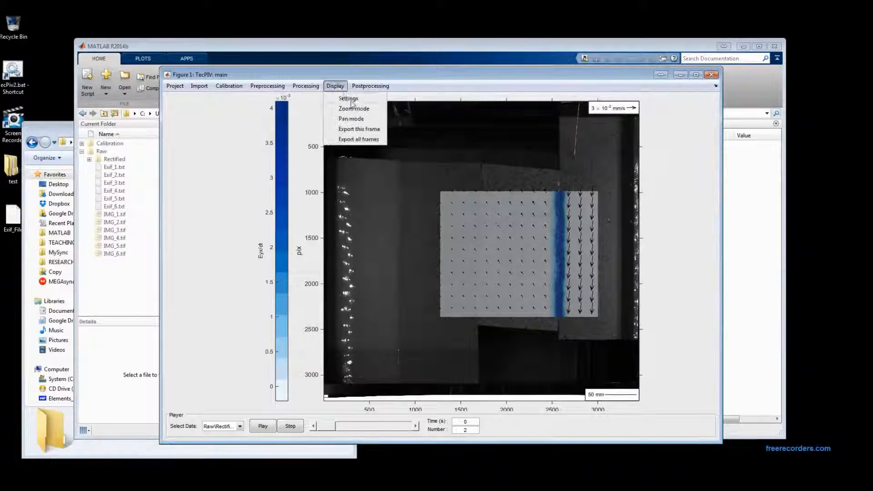
left_click(351, 99)
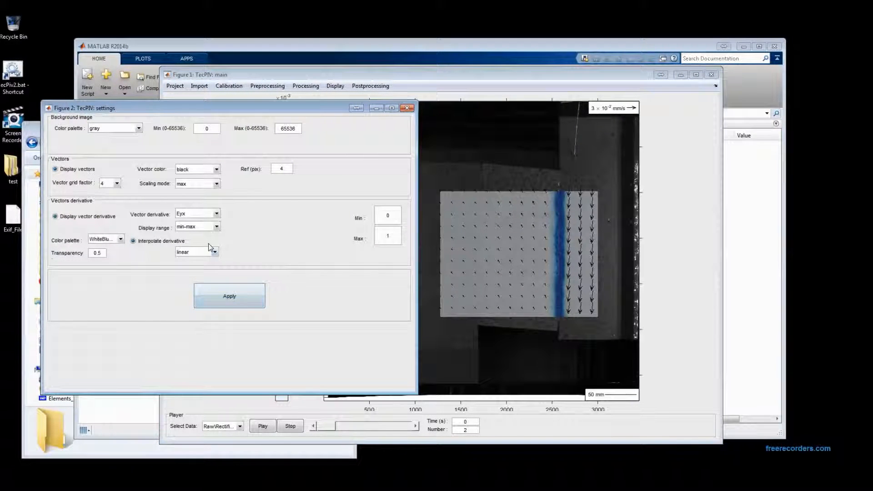
left_click(217, 227)
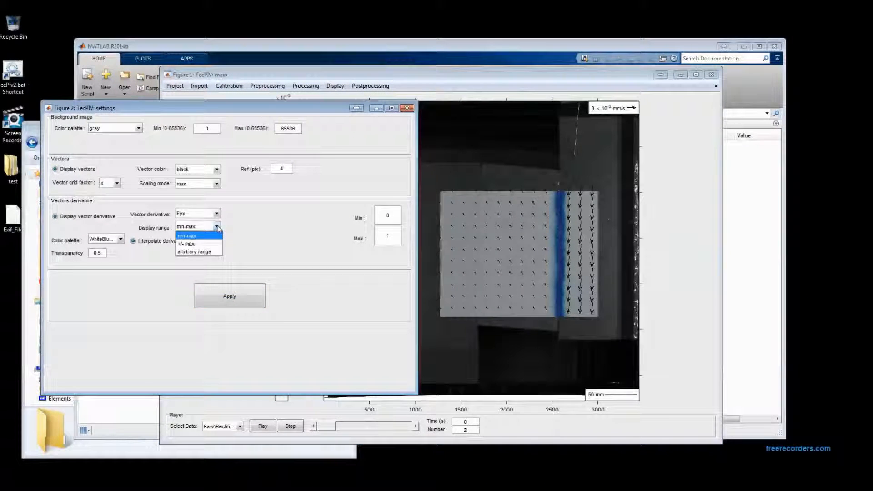
left_click(203, 253)
left_click_drag(325, 110, 633, 113)
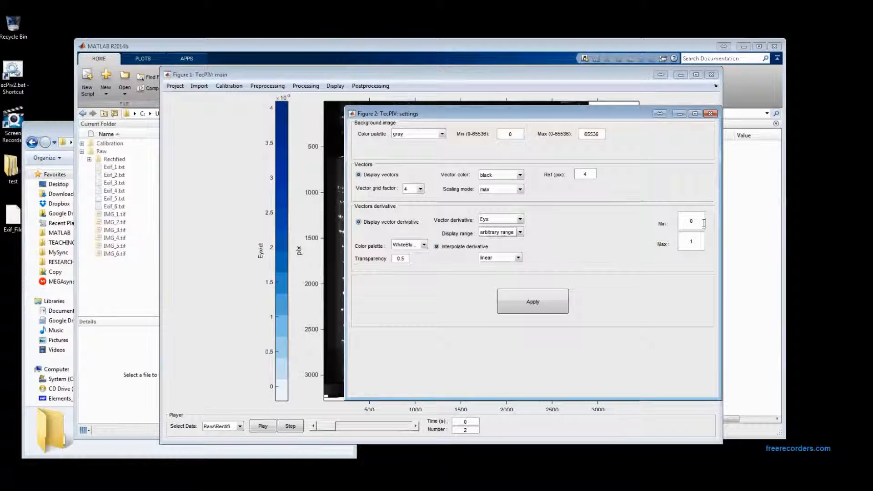
double_click(690, 244)
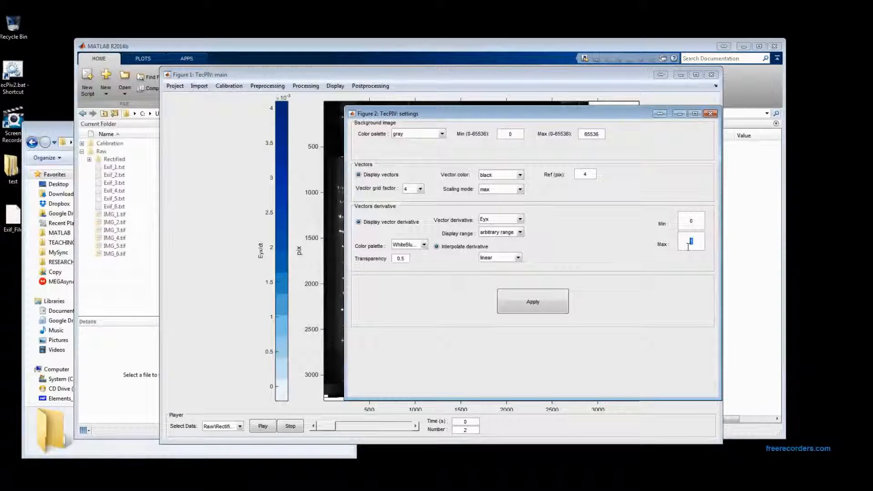
type("0.005")
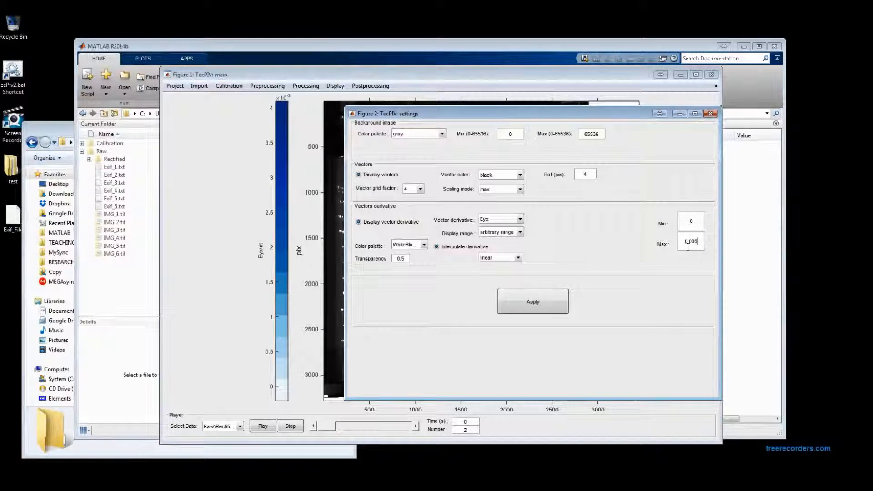
left_click(538, 302)
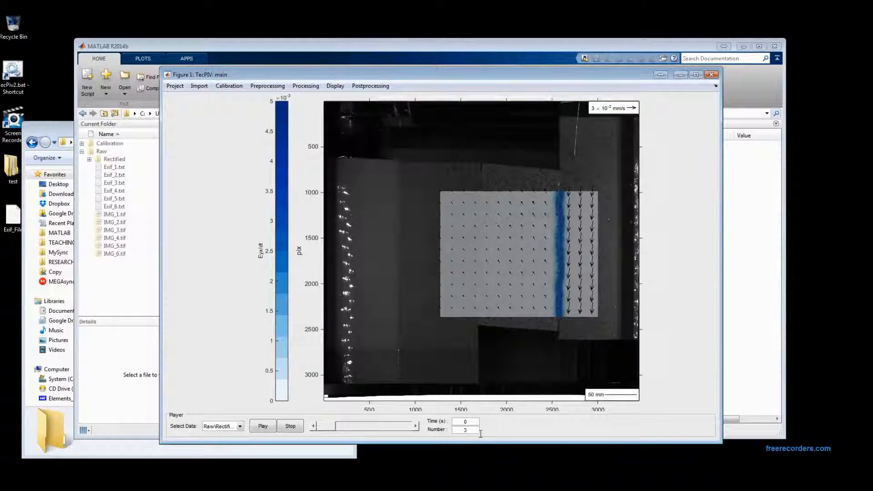
- View the PIV results of frames 3, 5 and 6 in the player
key("Return")
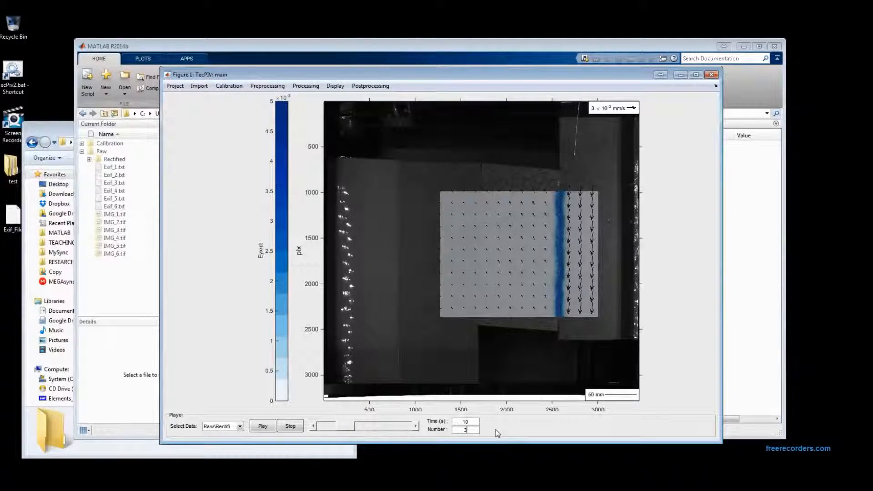
double_click(473, 432)
type("5")
key("Return")
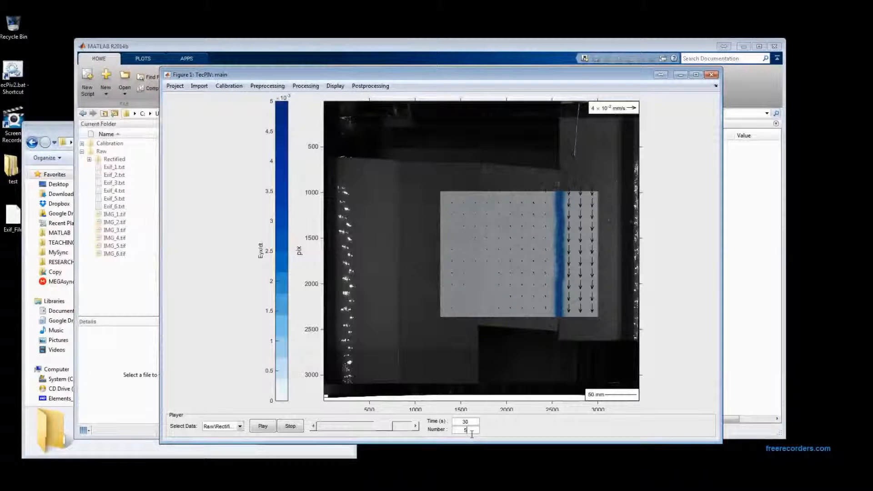
double_click(465, 432)
type("6")
key("Return")
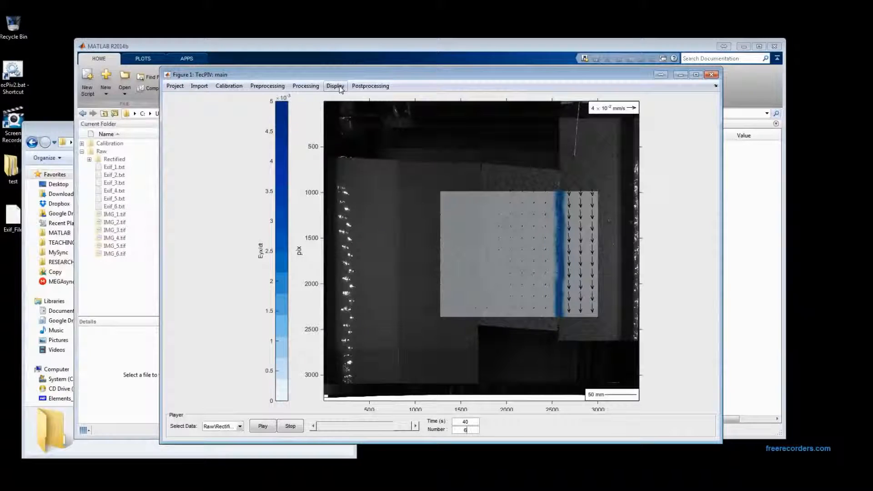
- Save and close the project, and restart TecPIV by running TecPIV2.m from the MATLAB folder TecPIV2
left_click(175, 86)
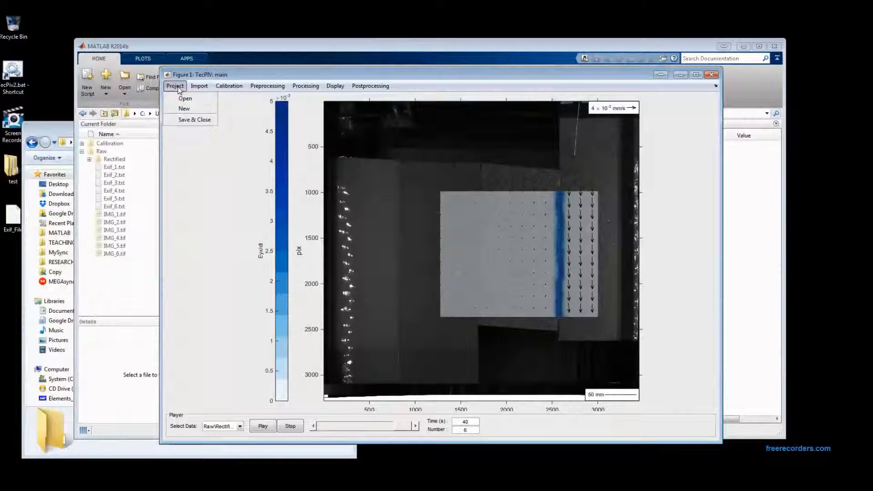
left_click(193, 121)
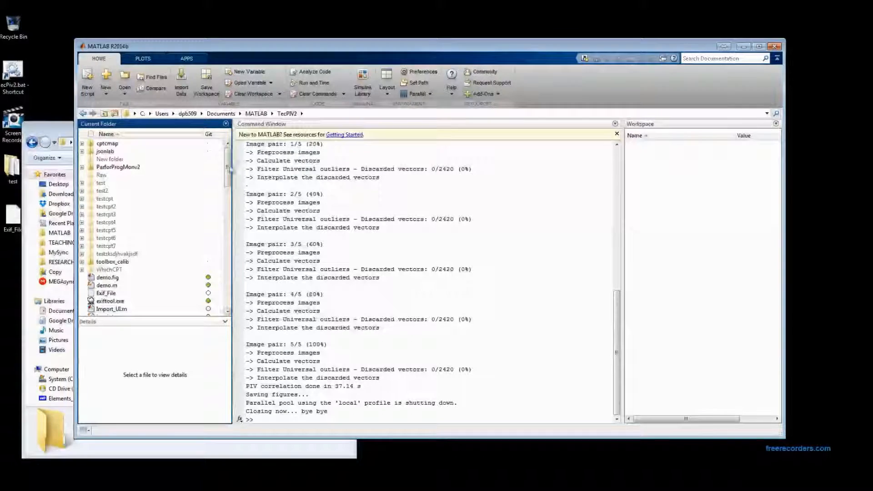
left_click_drag(228, 167, 228, 260)
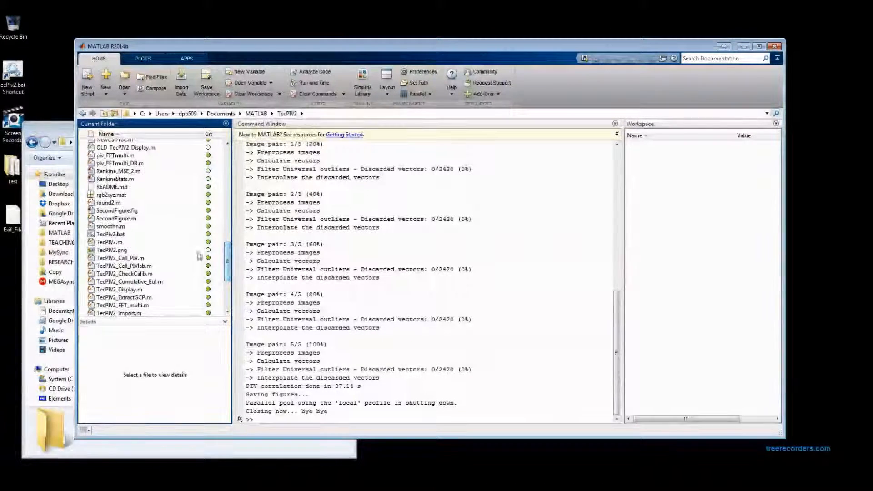
left_click(108, 243)
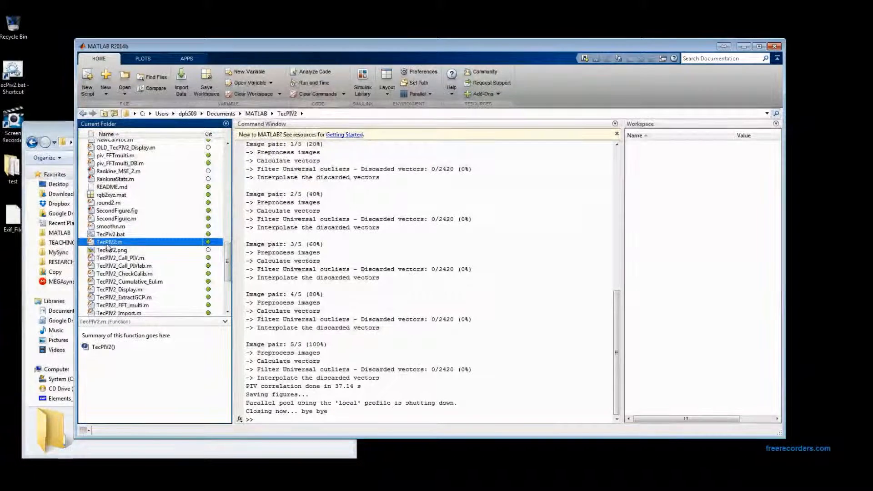
right_click(107, 242)
left_click(123, 251)
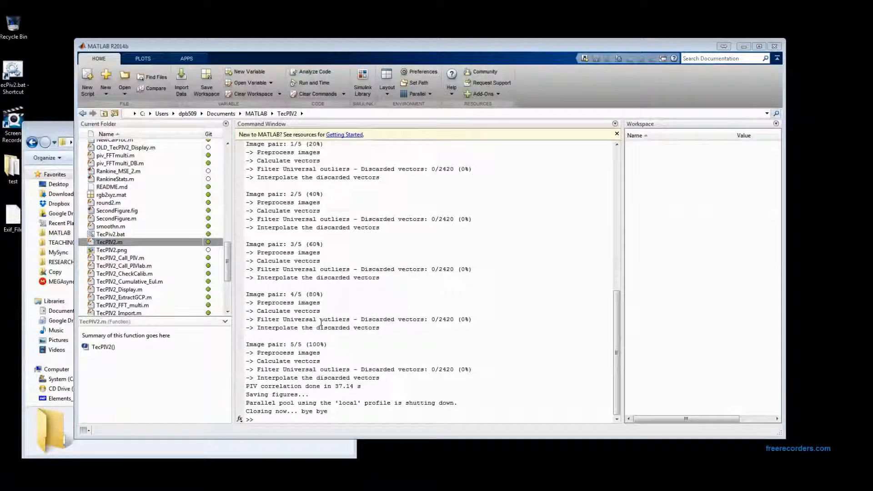
right_click(120, 242)
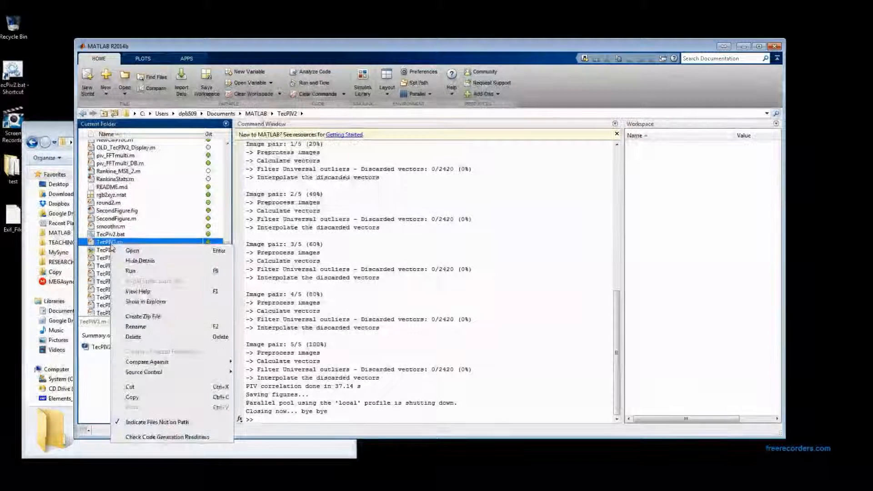
left_click(138, 274)
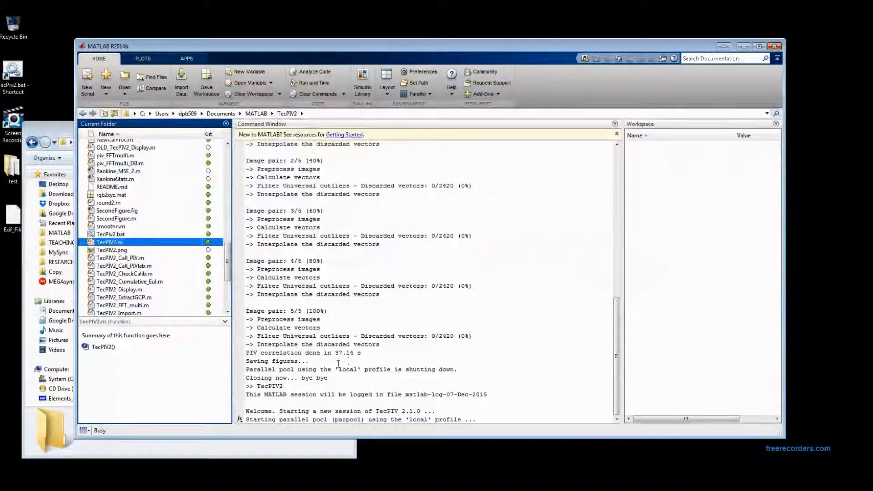
- Switch to the file explorer and inspect the saved vector files in the Vectors folder inside Rectified
left_click_drag(435, 51, 434, 36)
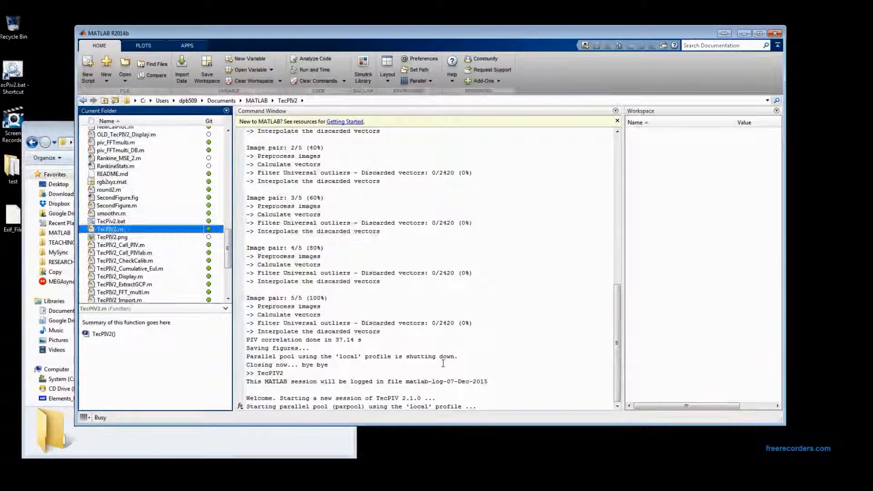
left_click(301, 442)
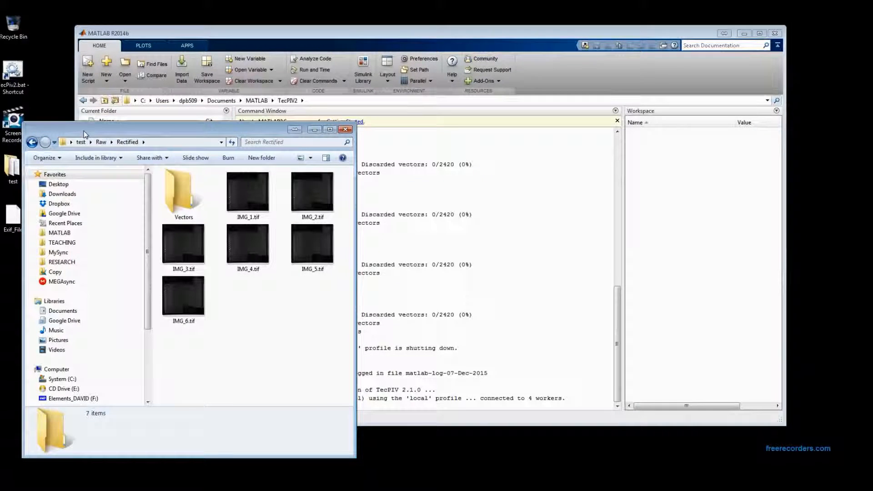
left_click_drag(101, 130, 115, 110)
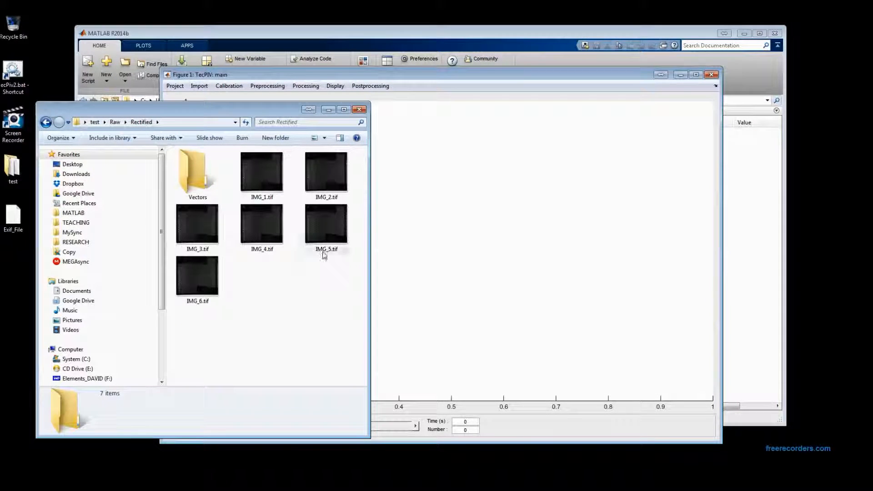
double_click(193, 174)
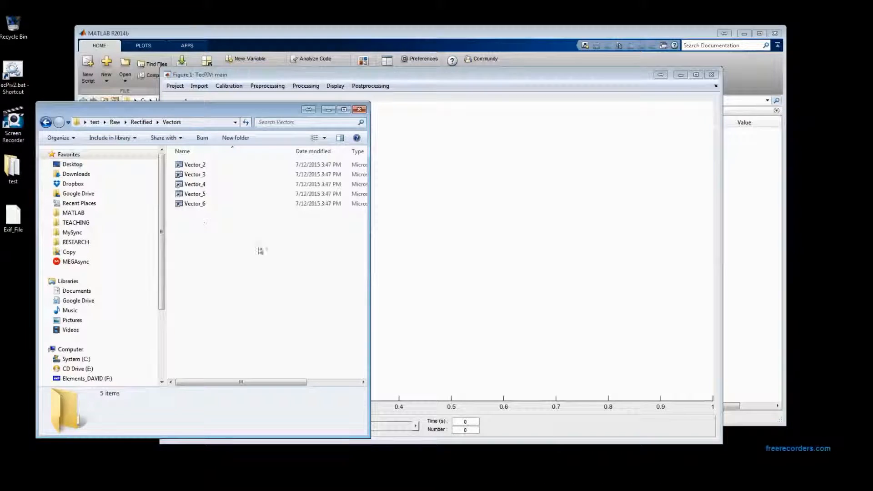
- Switch back to TecPIV and open the project file test from the test folder on the Desktop
left_click(488, 76)
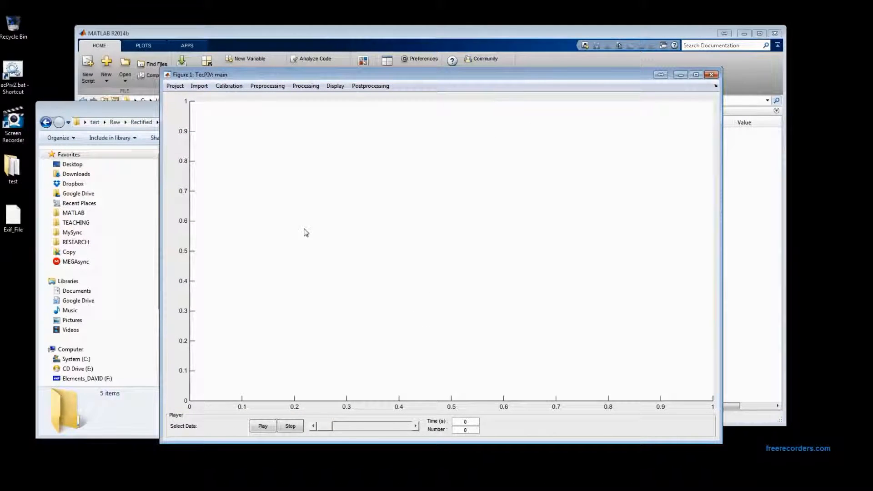
left_click(176, 89)
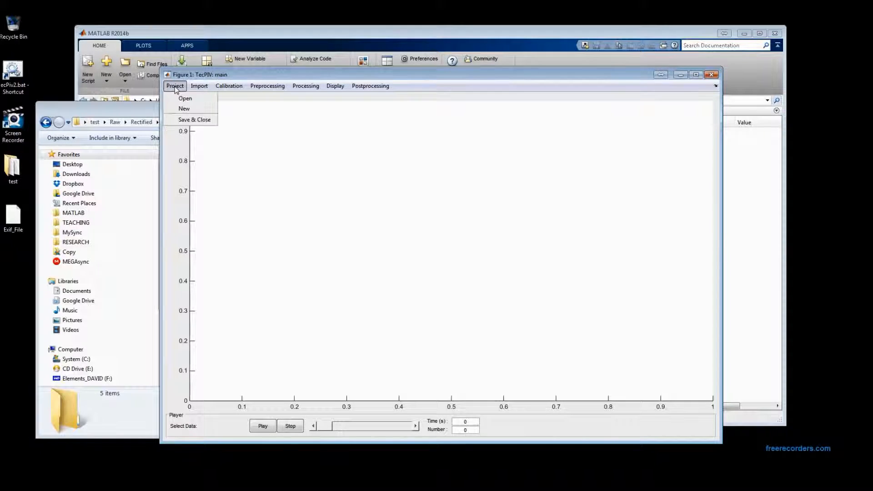
left_click(184, 101)
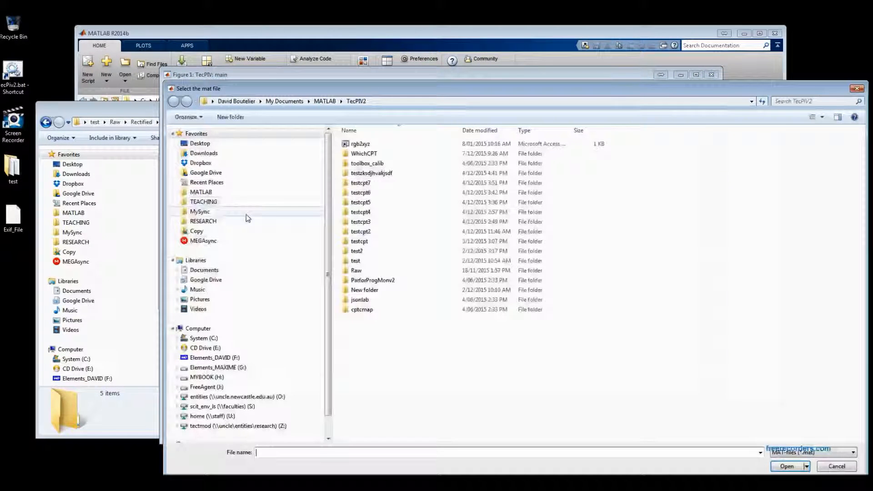
left_click(208, 145)
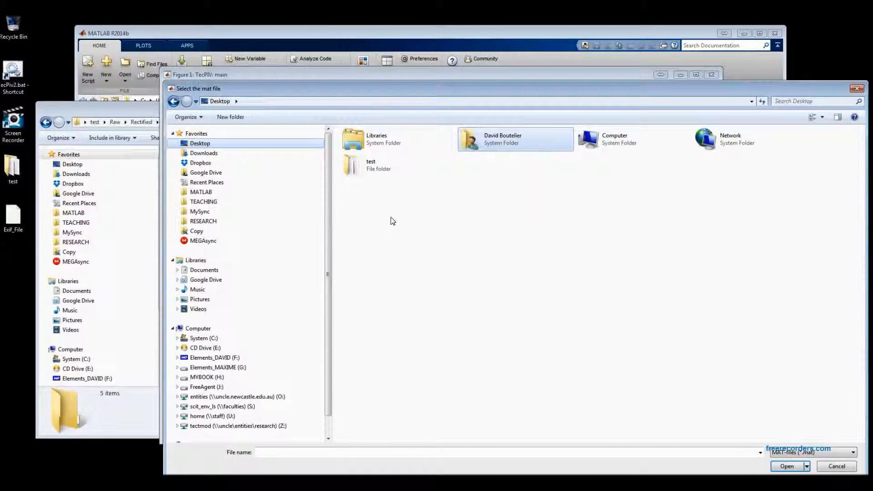
double_click(364, 166)
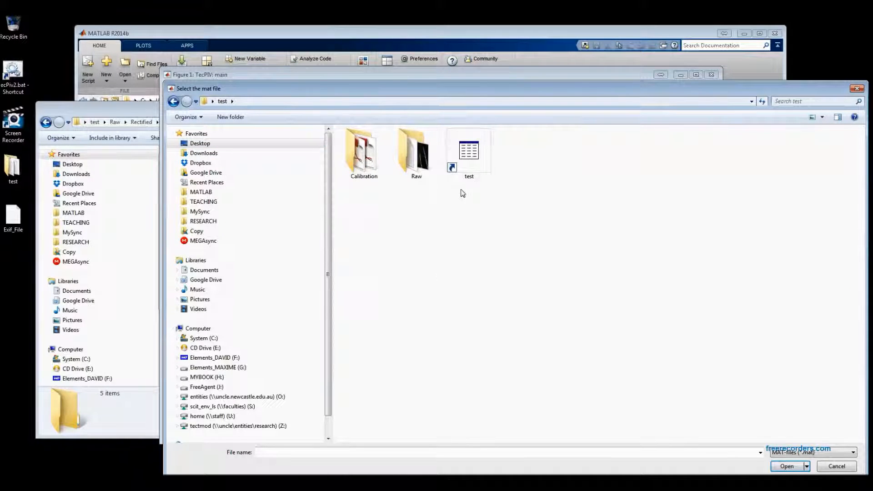
left_click(469, 157)
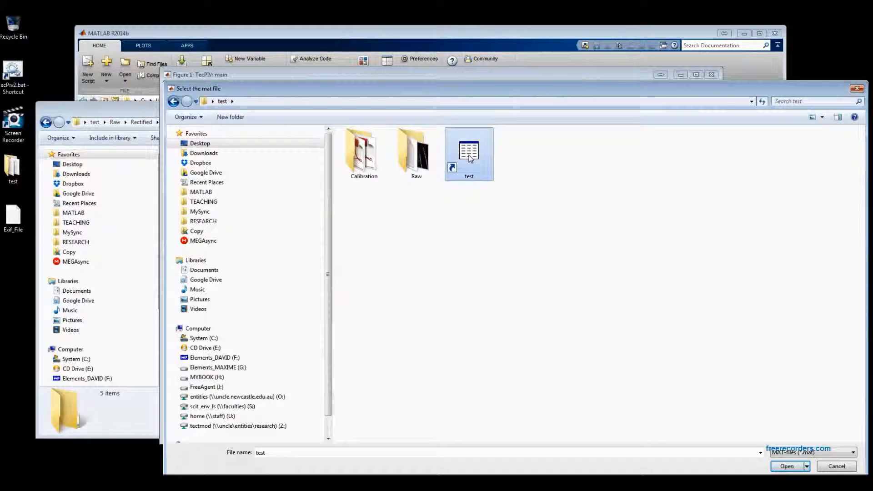
left_click(788, 468)
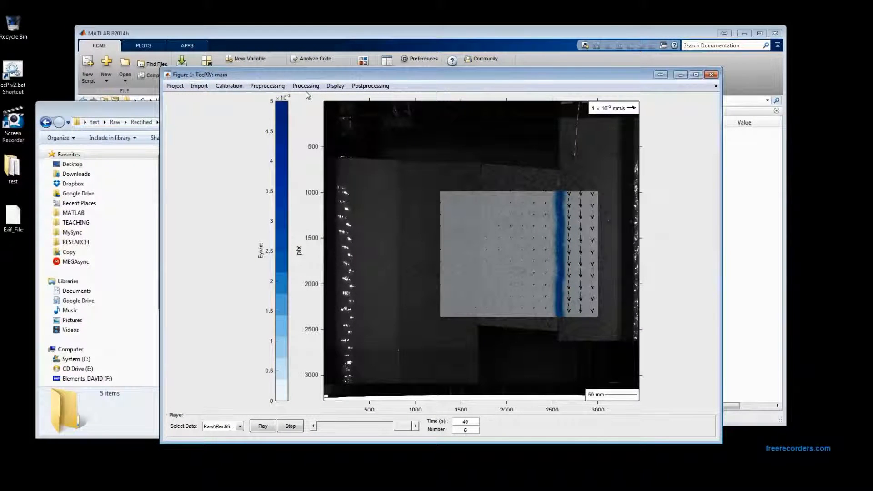
- Export the displayed frame 6 with its vectors and Eyx derivative overlay
left_click_drag(322, 76, 276, 69)
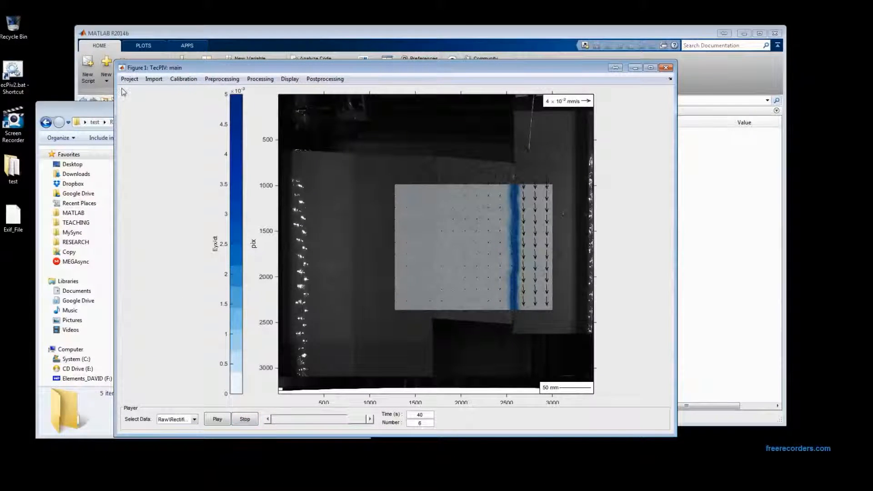
left_click(295, 83)
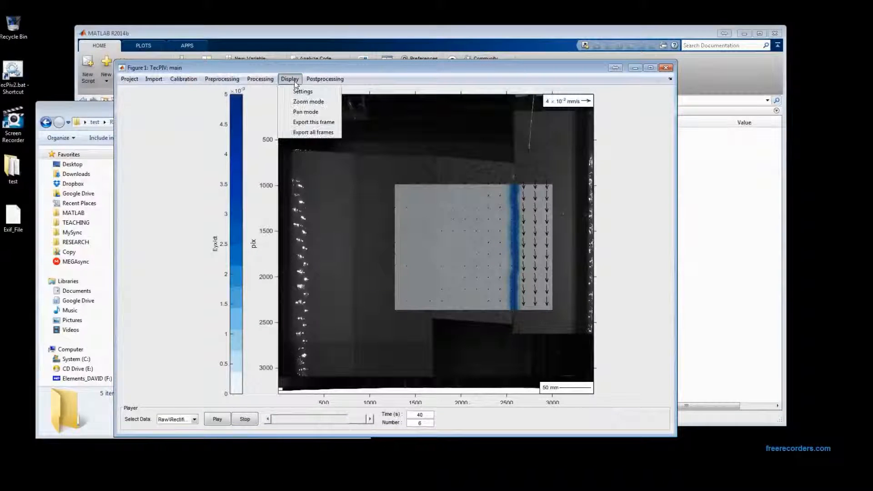
left_click(313, 123)
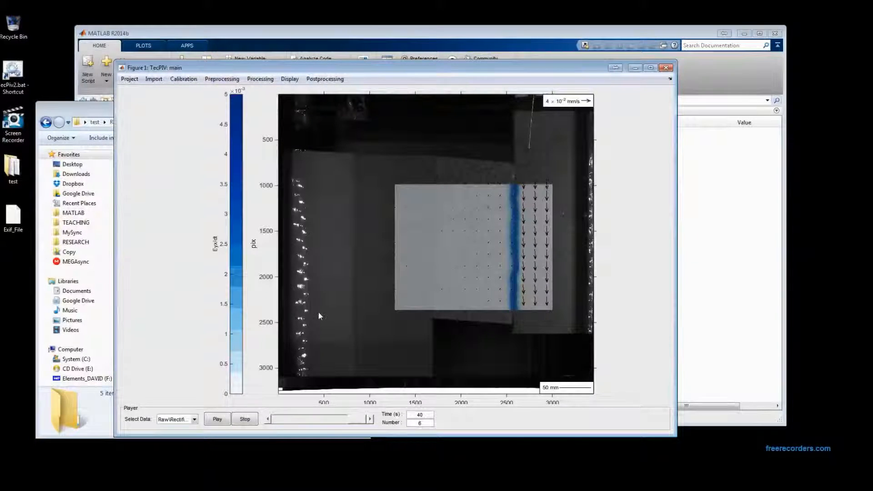
- Save and close the reopened test project
left_click_drag(197, 69, 242, 55)
left_click(173, 64)
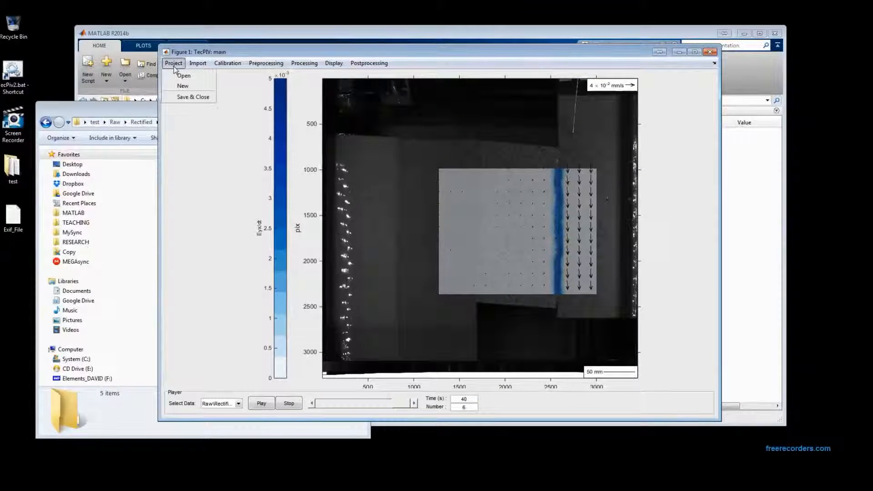
left_click(186, 103)
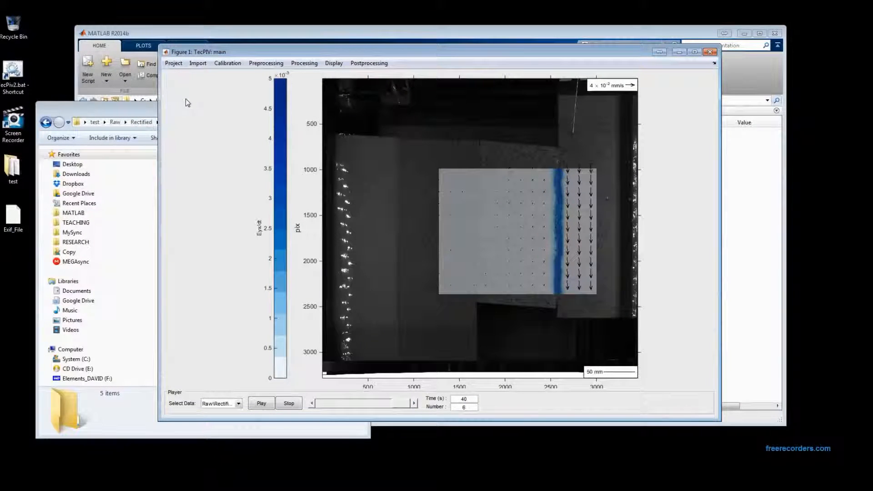